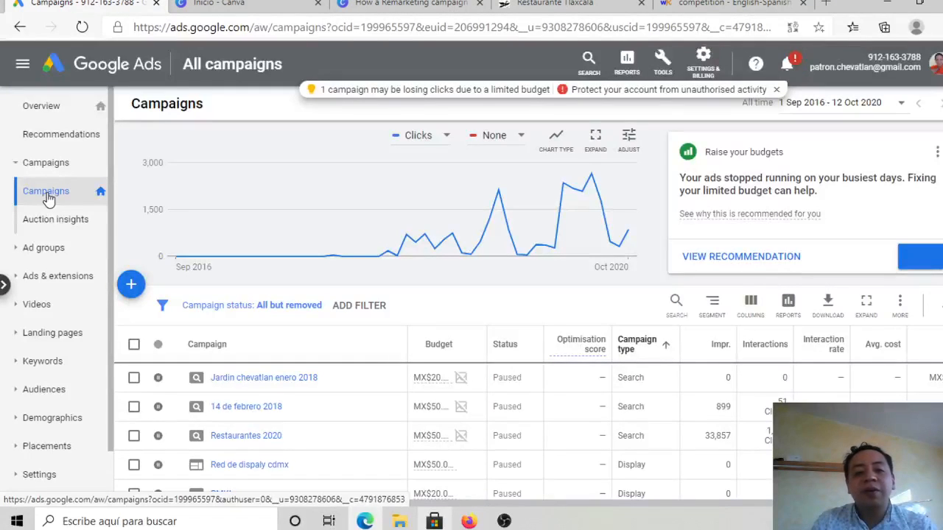
Step: Start a new Search campaign without a goal's guidance and continue to its campaign settings
left_click(131, 286)
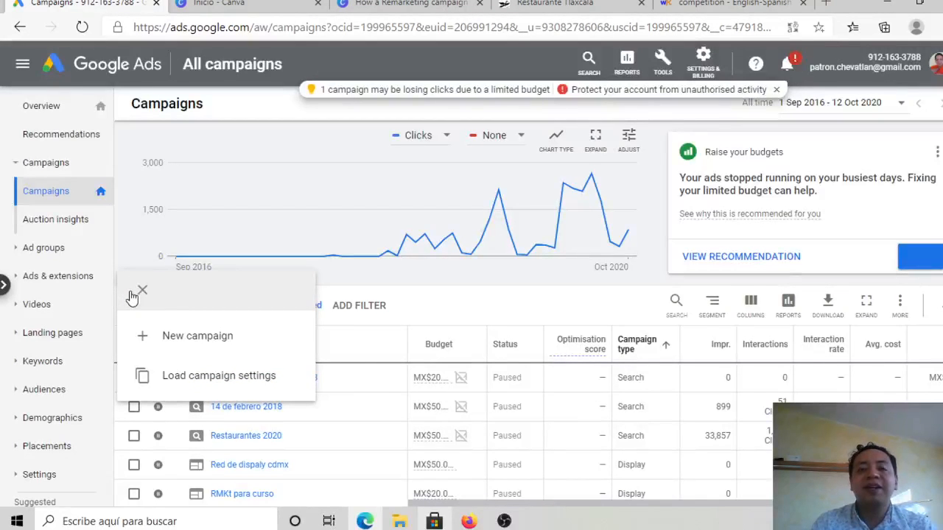
left_click(196, 344)
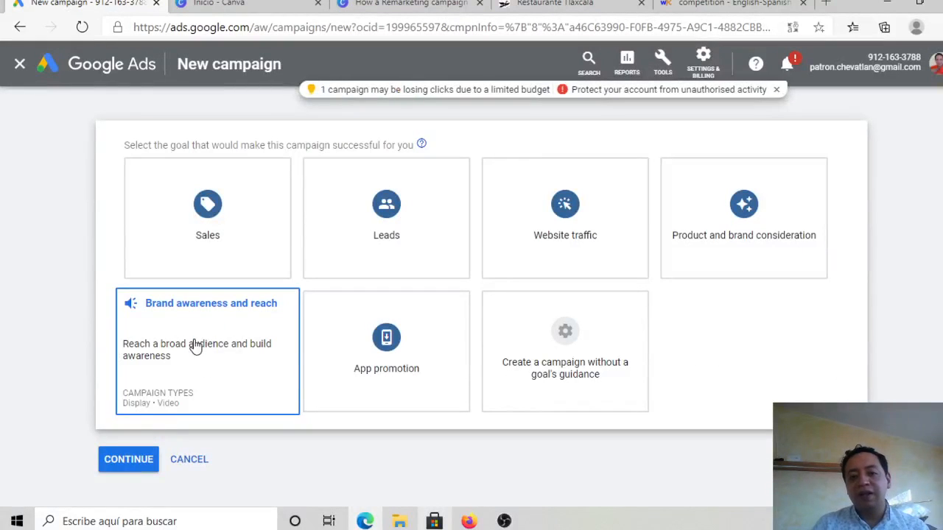
left_click(560, 355)
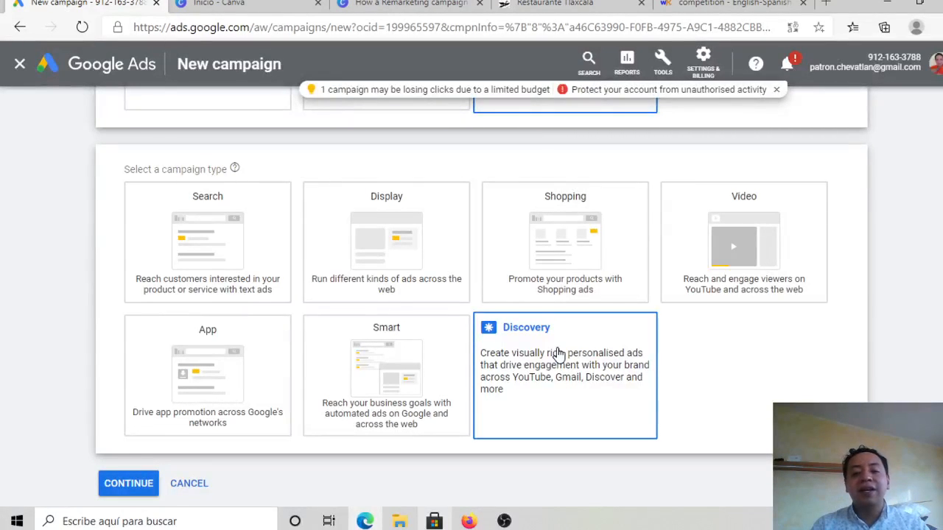
left_click(289, 279)
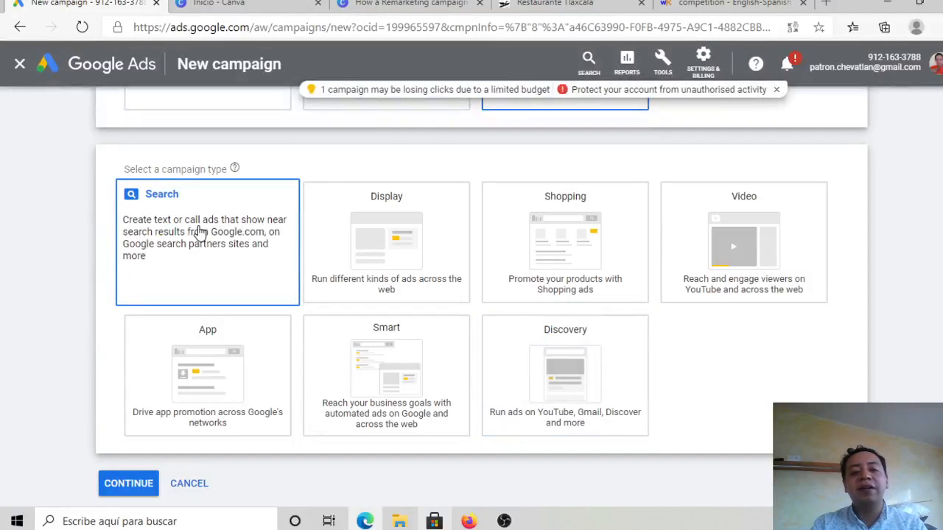
scroll(198, 231, "down", 2)
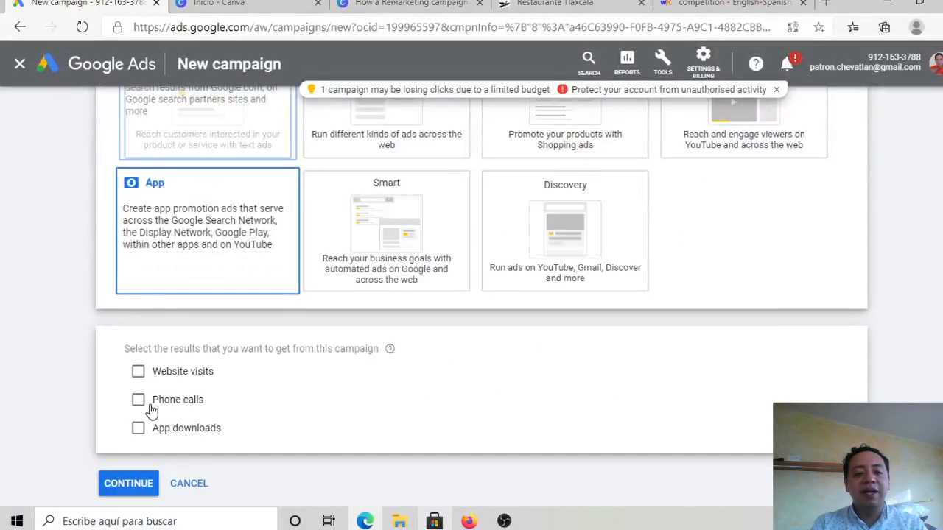
left_click(132, 482)
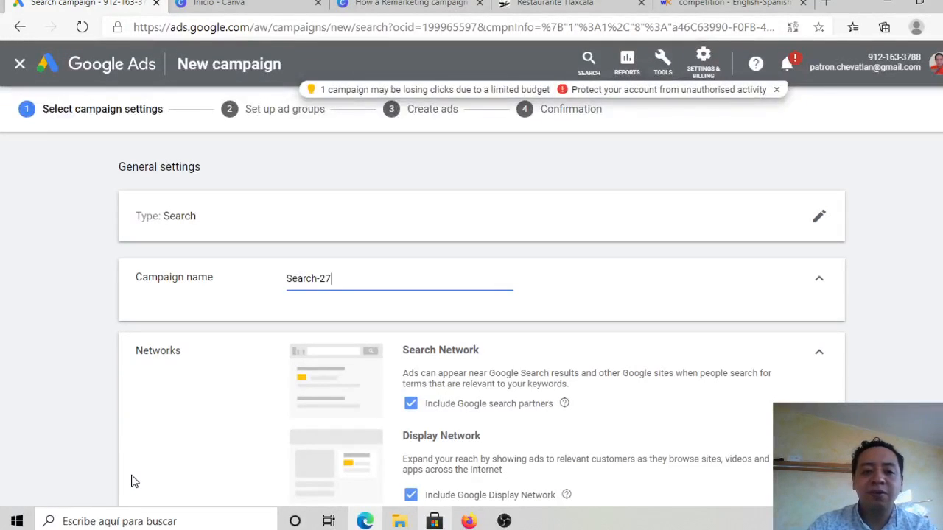
Step: Name the campaign "Mexico city camp"
key("ctrl+a")
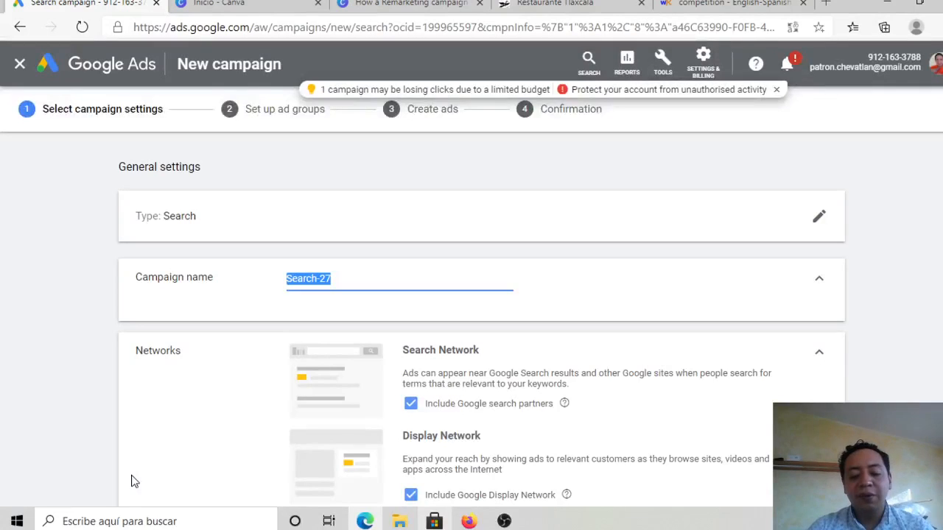
type("Mex")
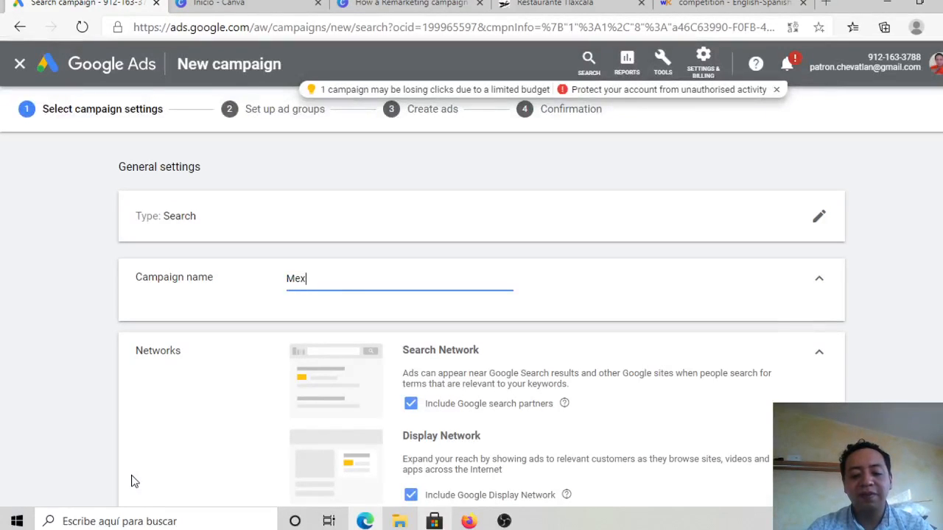
type("ico city camp")
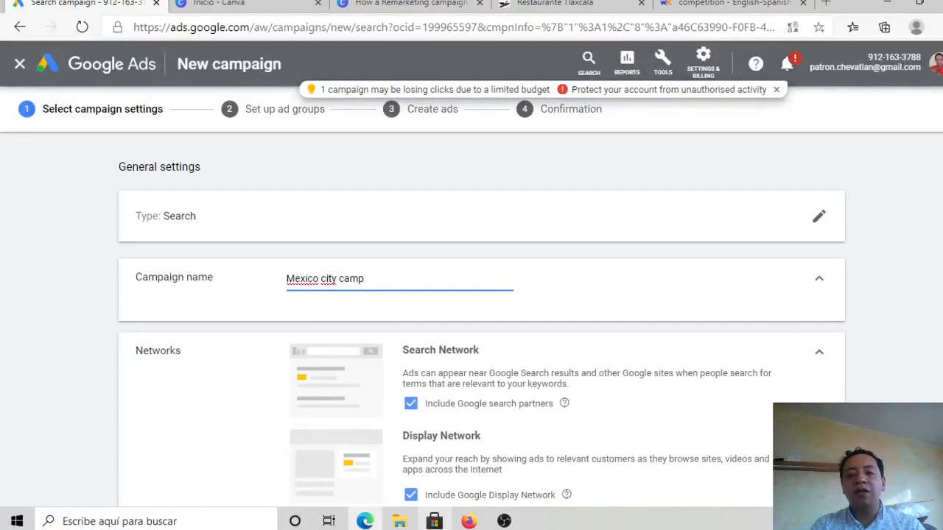
Step: Exclude the Google Display Network from the campaign's networks
scroll(471, 295, "down", 2)
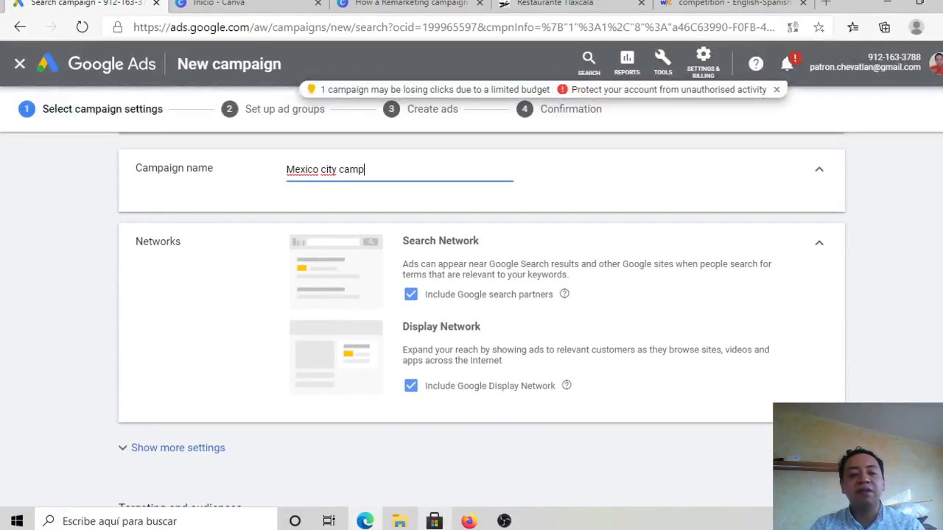
left_click(410, 387)
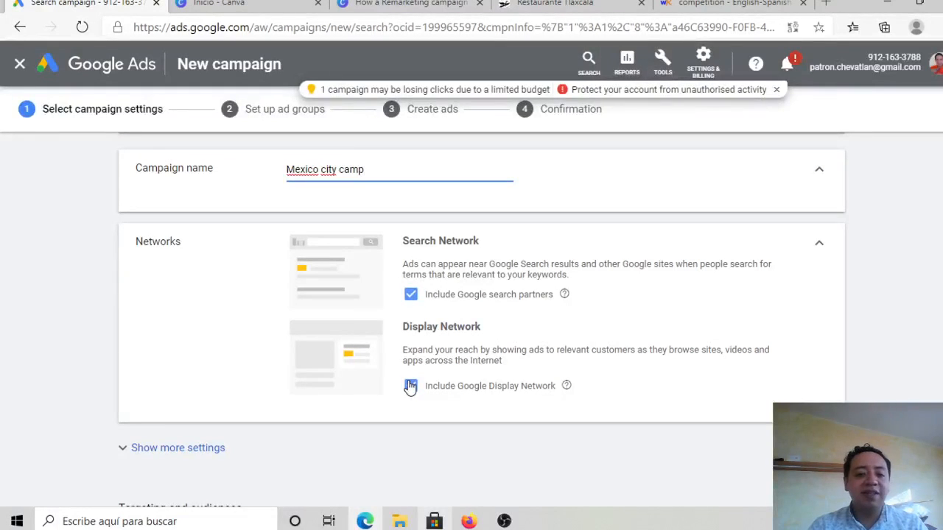
left_click(410, 387)
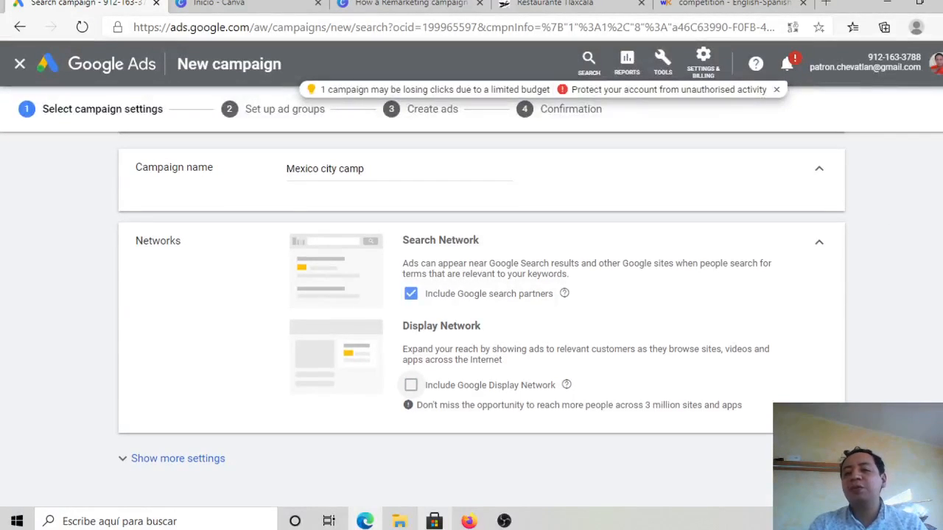
Step: Clear the targeted locations, search for "mexico" and target Mexico City, Mexico state
scroll(471, 295, "down", 1)
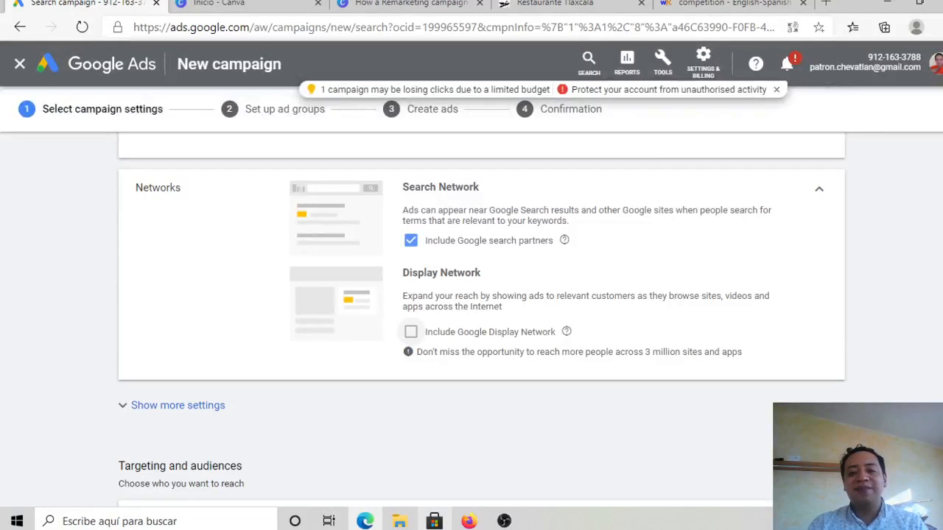
scroll(481, 320, "down", 1)
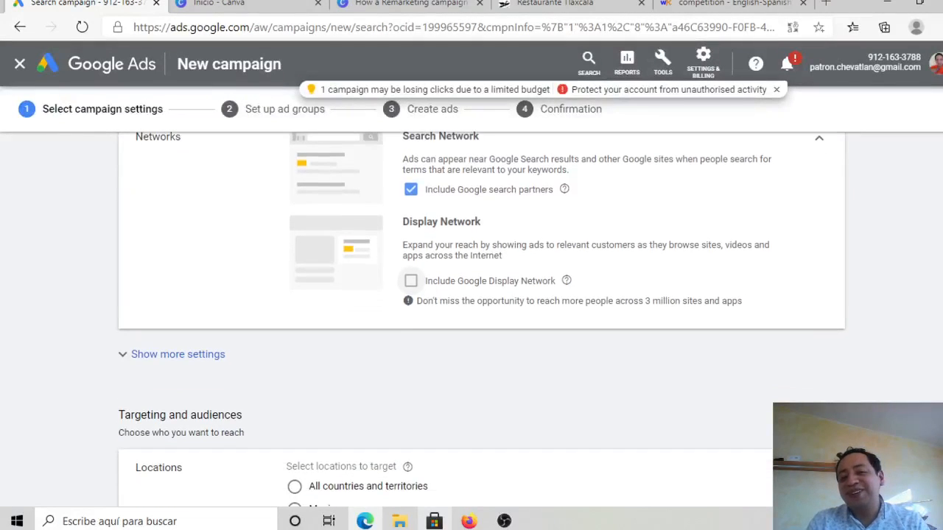
scroll(481, 320, "down", 2)
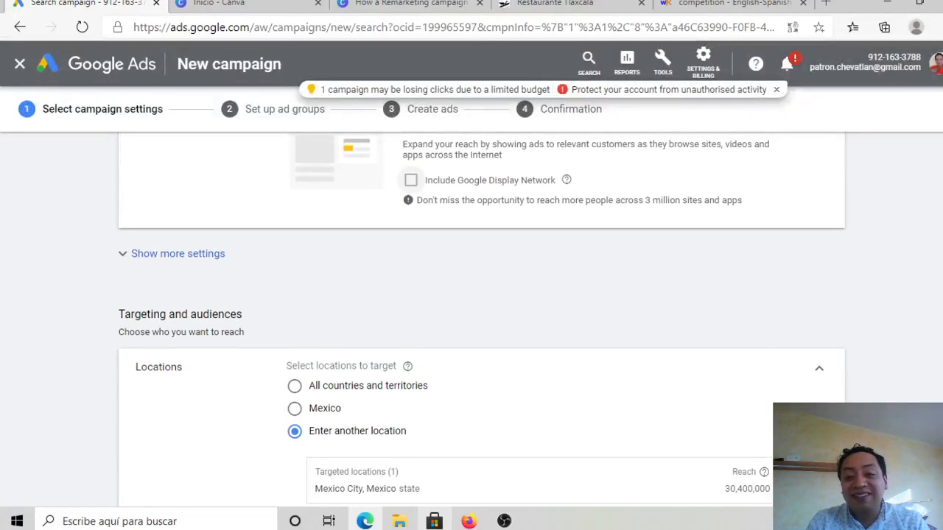
scroll(481, 321, "down", 4)
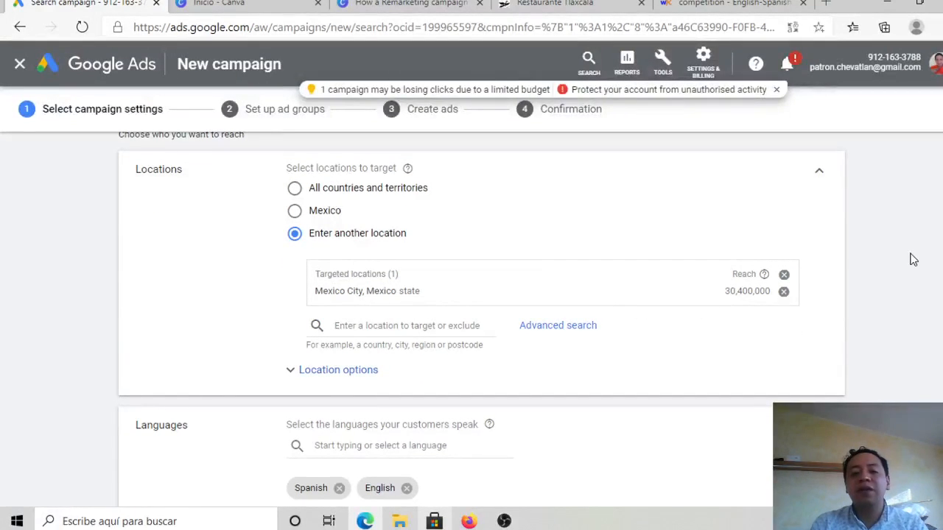
left_click(784, 277)
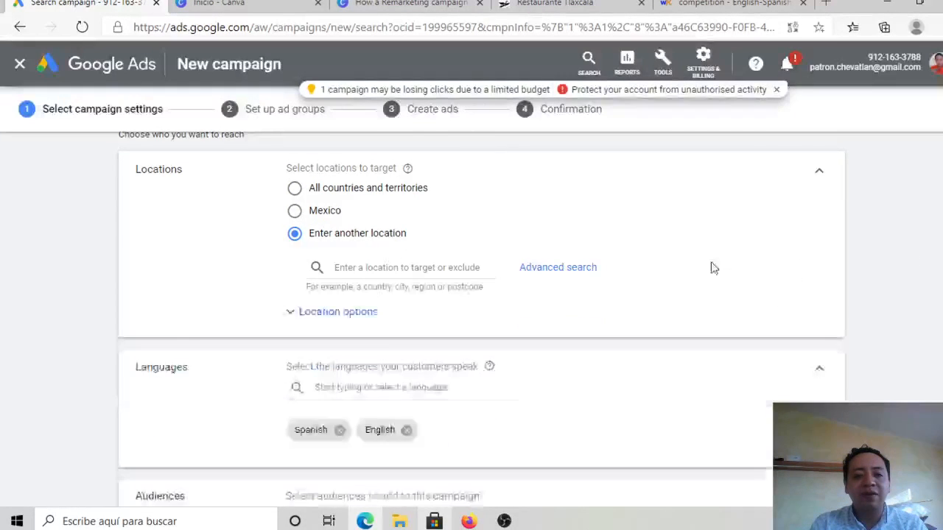
left_click(415, 264)
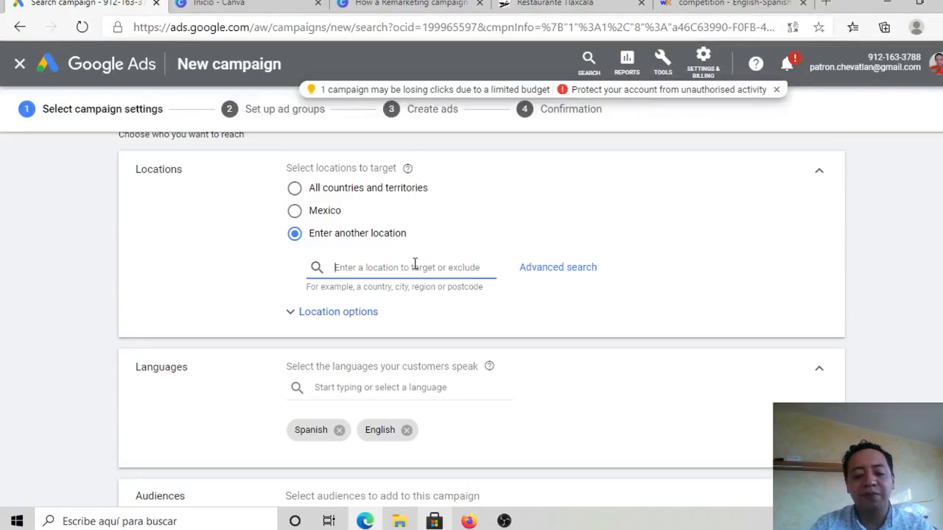
type("mexic")
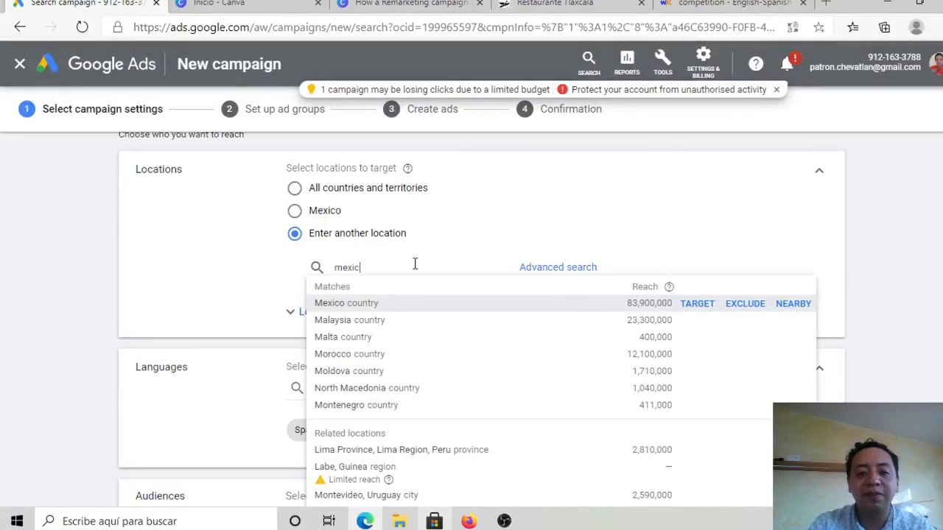
type("o")
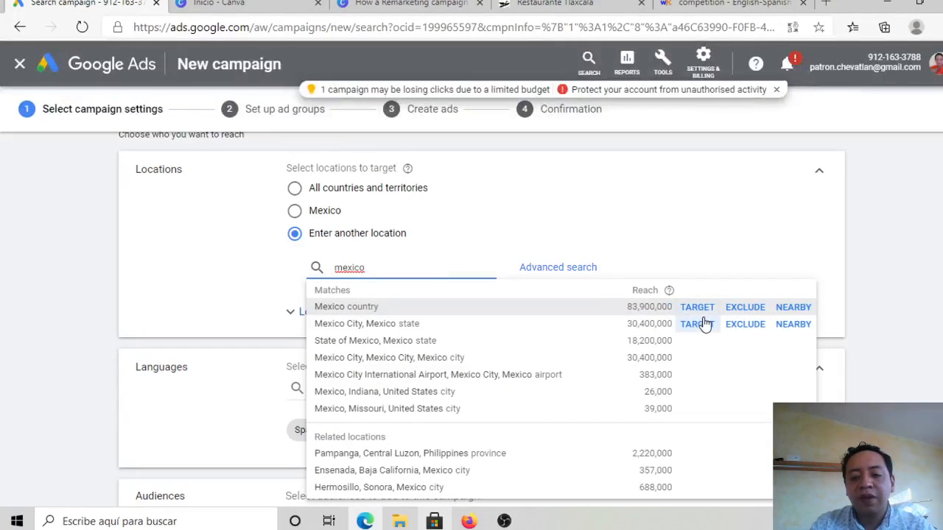
left_click(705, 325)
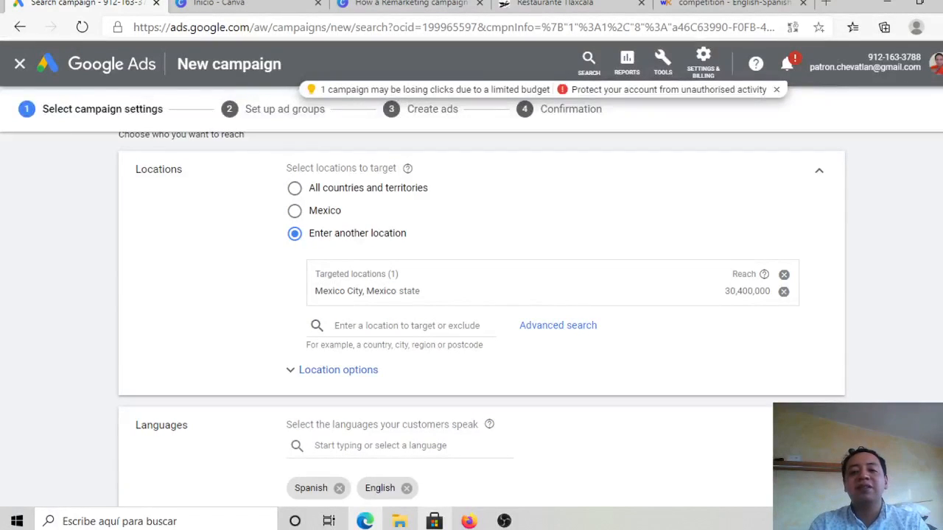
Step: Remove Spanish from the campaign's customer languages
scroll(482, 319, "down", 1)
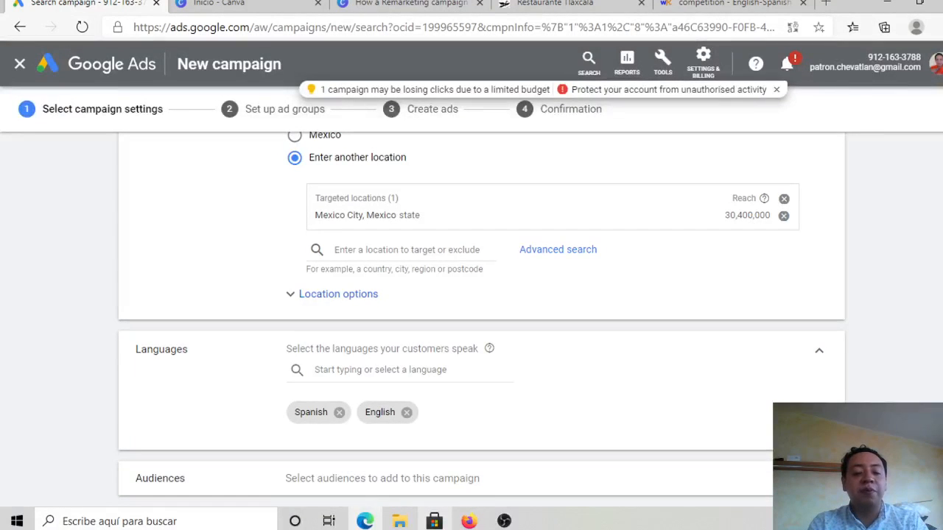
scroll(481, 319, "down", 1)
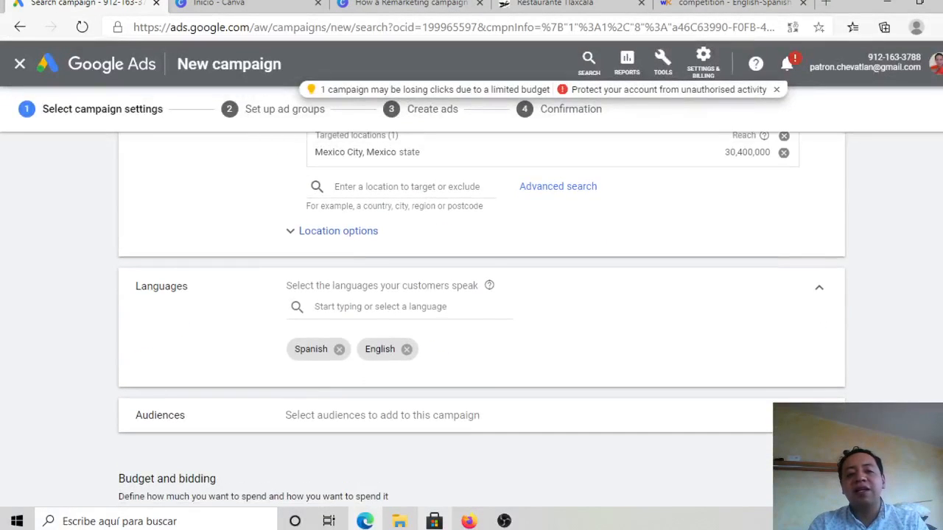
scroll(481, 319, "down", 1)
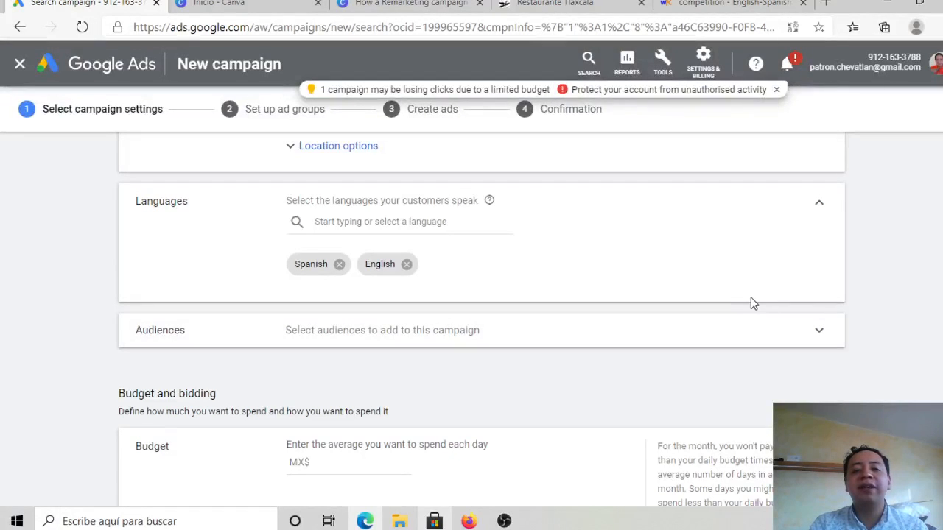
left_click(339, 265)
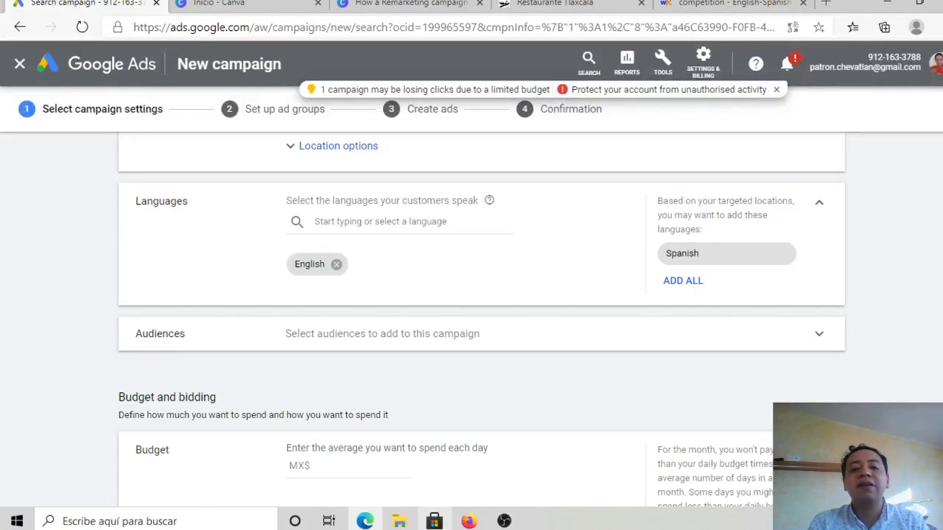
Step: Set the campaign's average daily budget to MX$200 and review the bidding settings
scroll(481, 294, "down", 2)
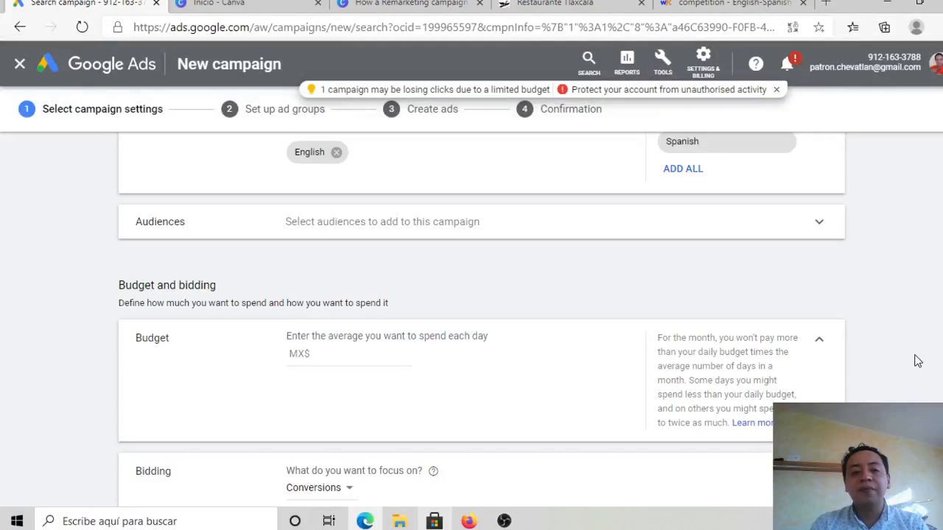
scroll(917, 361, "down", 1)
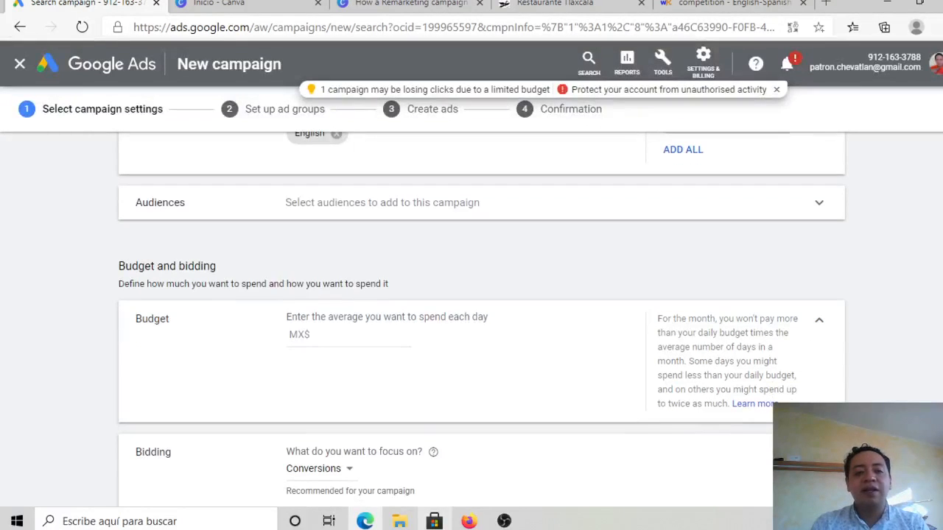
scroll(869, 365, "down", 3)
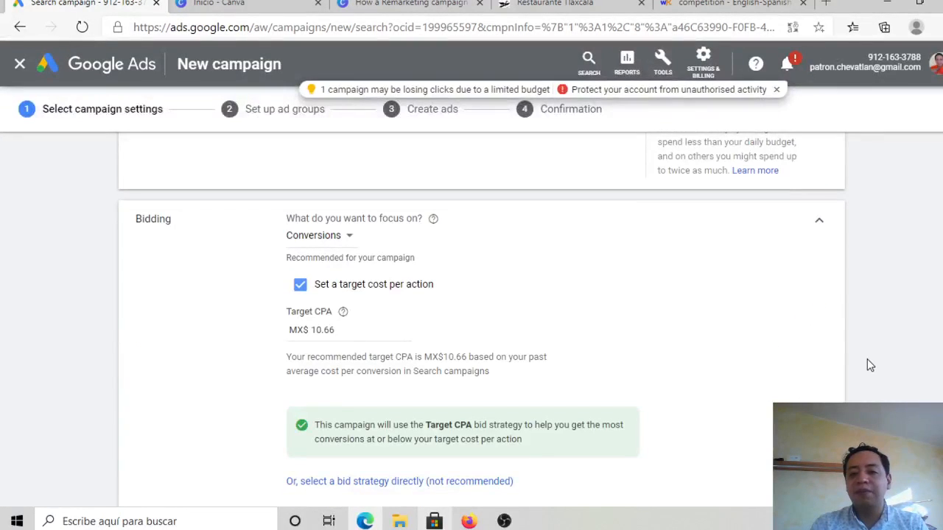
scroll(867, 361, "up", 2)
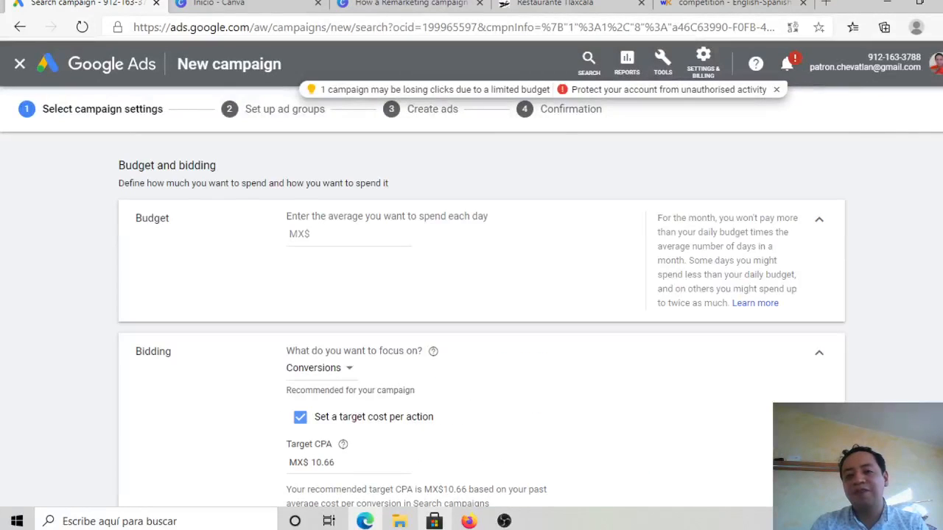
scroll(392, 219, "up", 1)
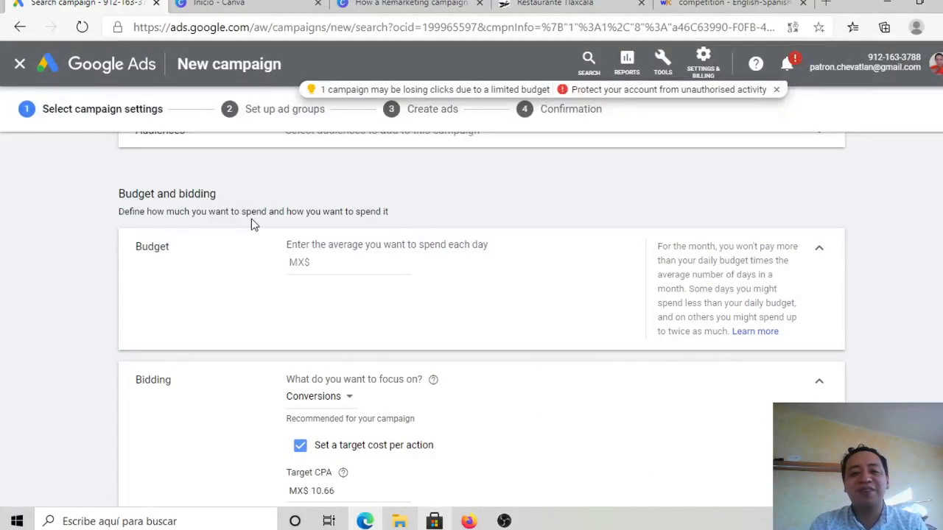
left_click(337, 264)
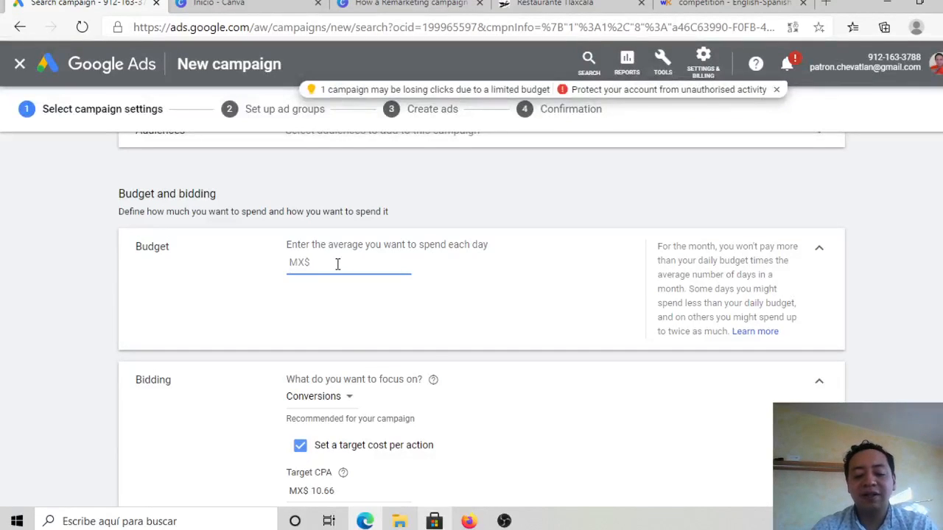
type("200")
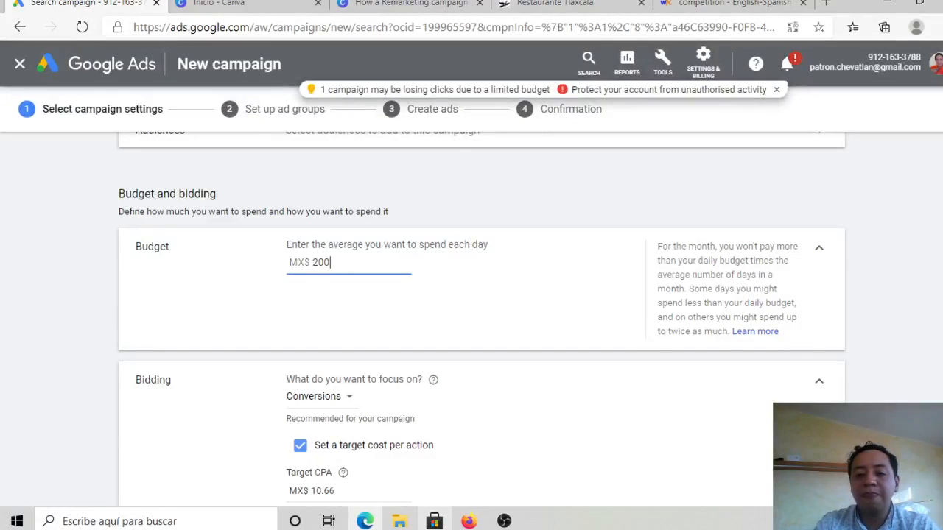
left_click_drag(657, 331, 779, 332)
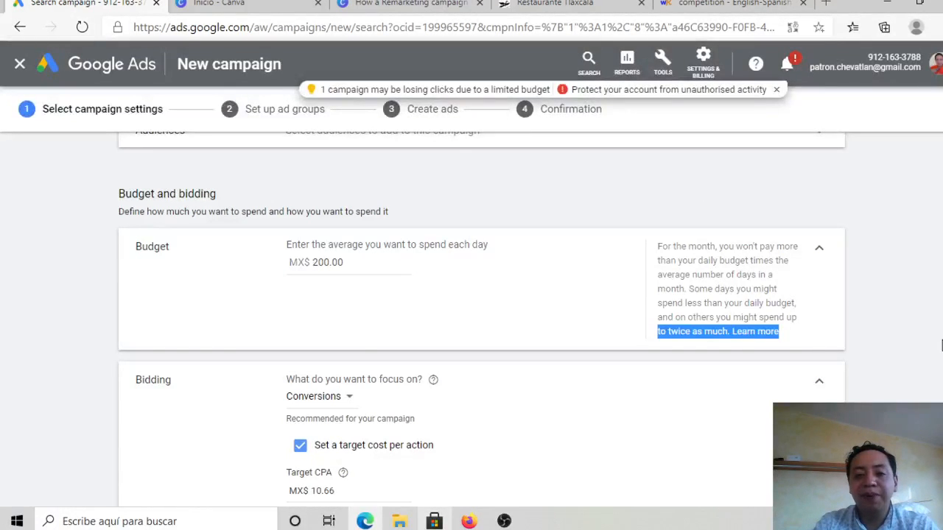
left_click(909, 368)
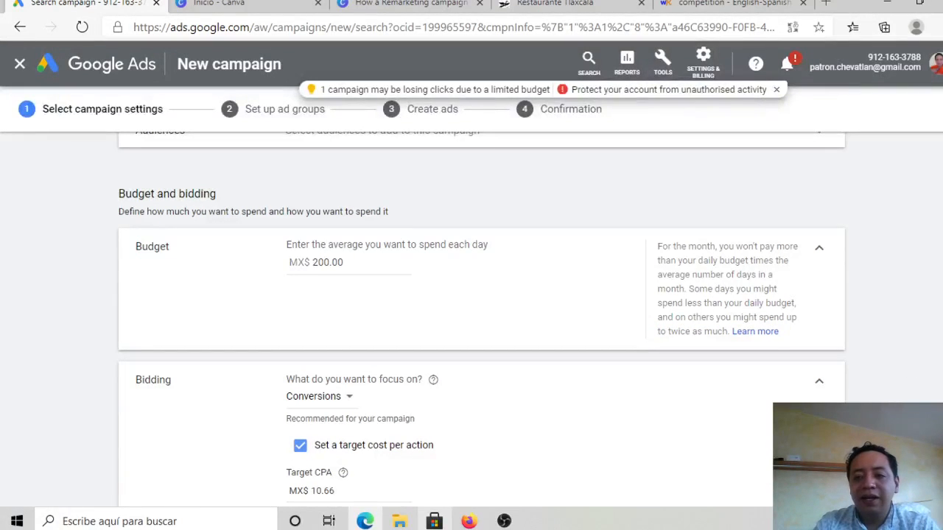
scroll(481, 294, "down", 2)
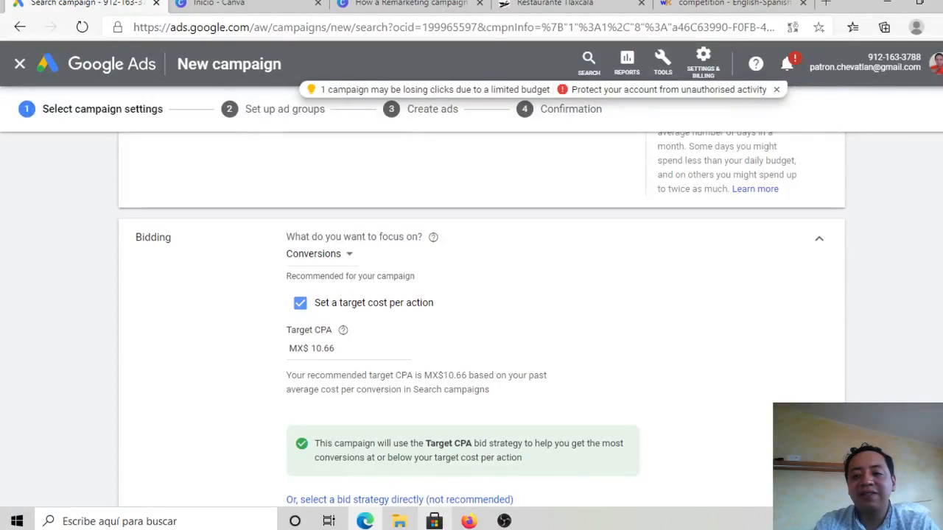
Step: Add location extensions and message extensions to the campaign's ad extensions
scroll(471, 309, "down", 1)
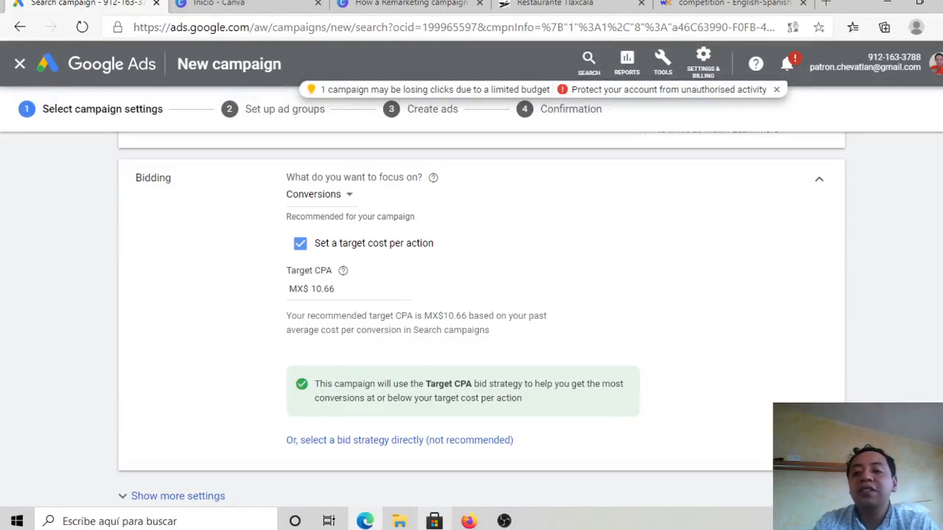
scroll(471, 309, "down", 1)
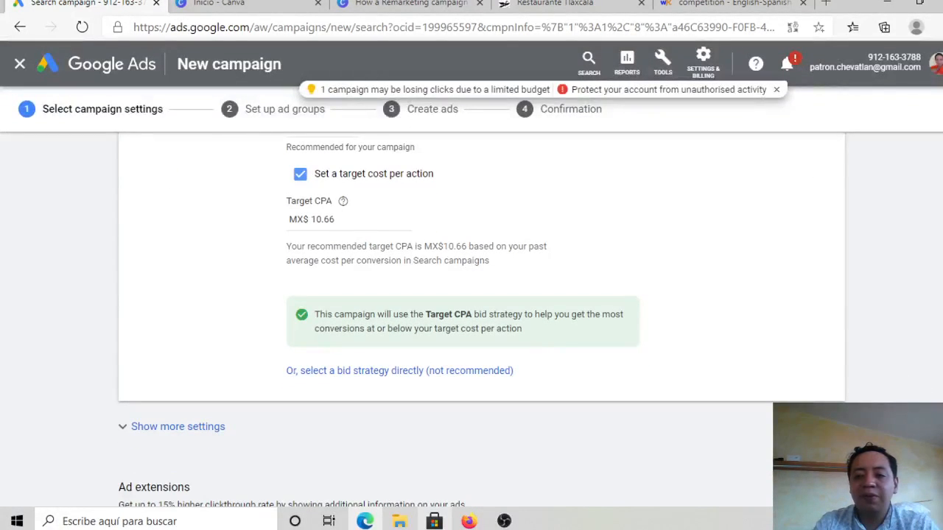
scroll(472, 310, "down", 3)
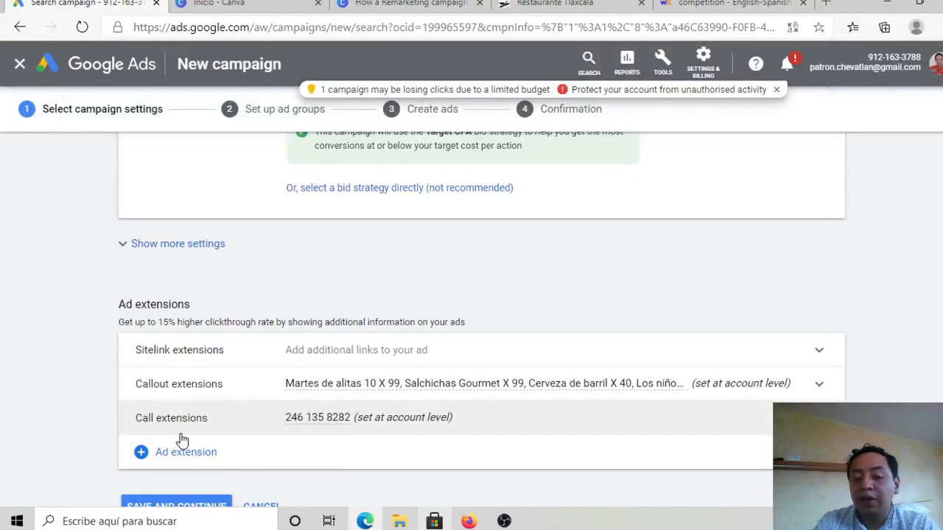
left_click(194, 460)
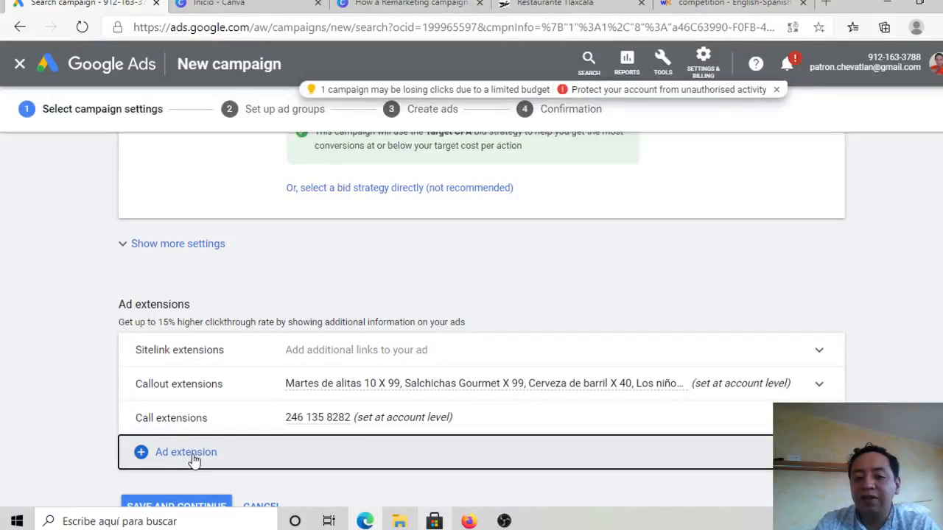
left_click(194, 460)
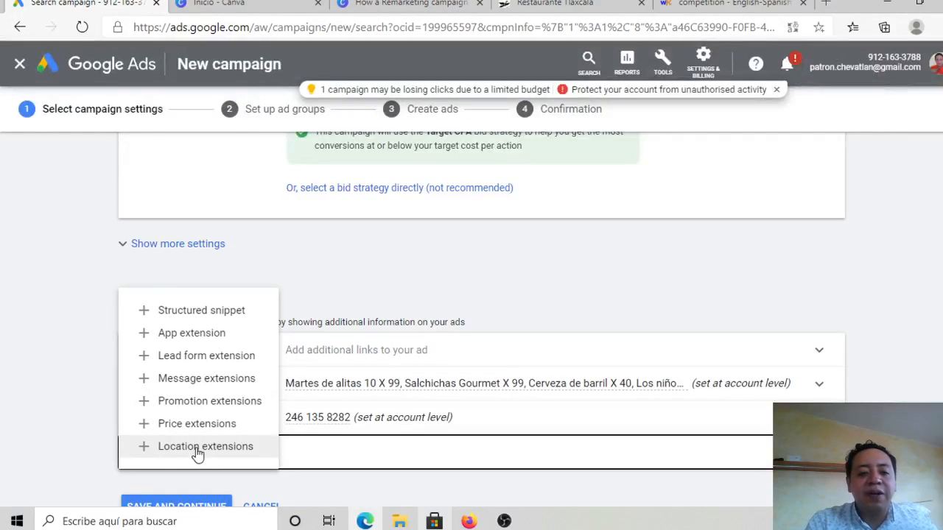
left_click(197, 447)
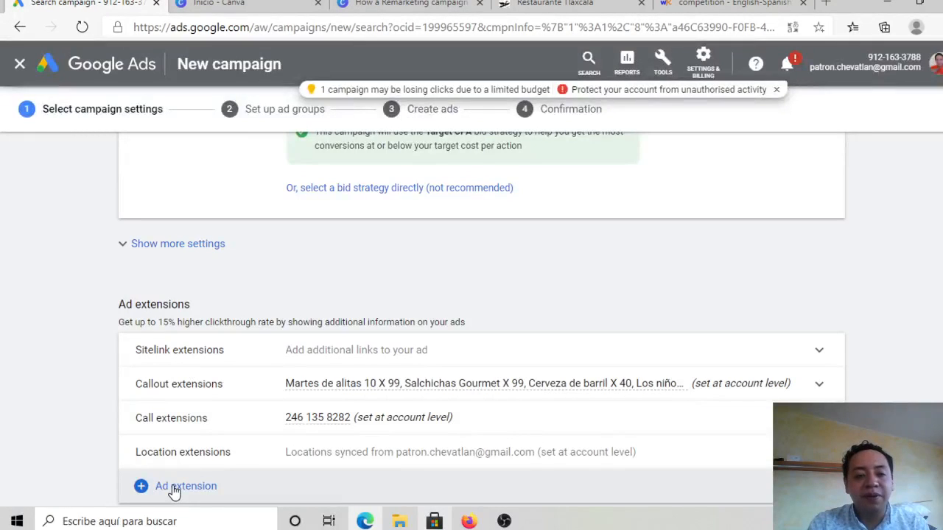
left_click(174, 491)
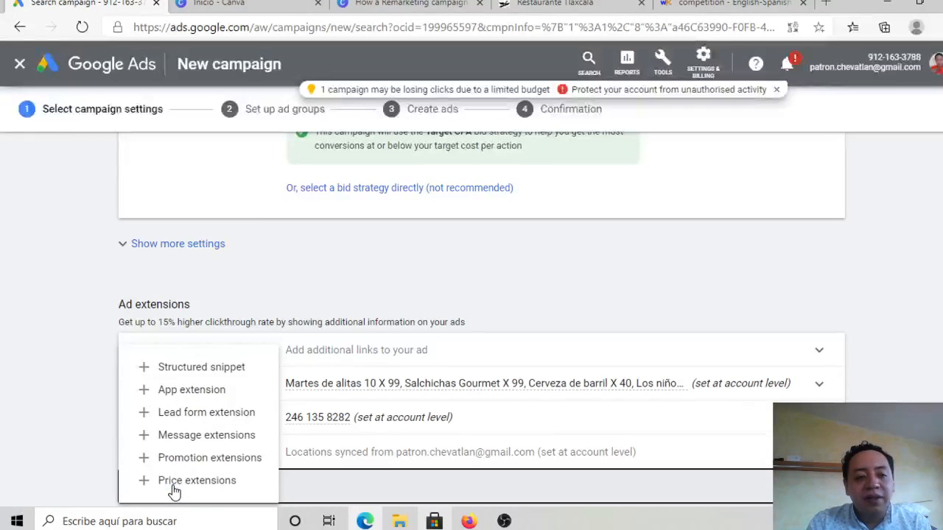
left_click(193, 437)
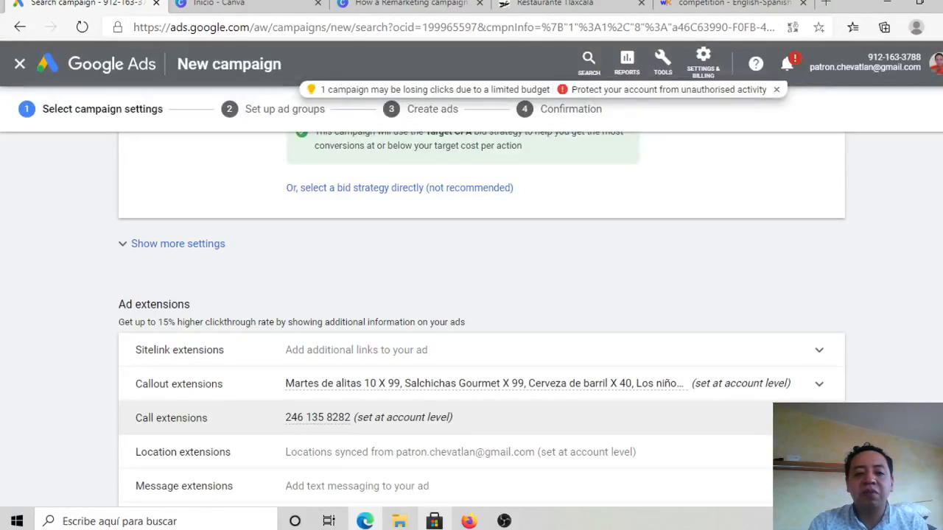
Step: Select the second listed phone number as the campaign-level call extension, and save the campaign settings to continue to ad groups
left_click(819, 418)
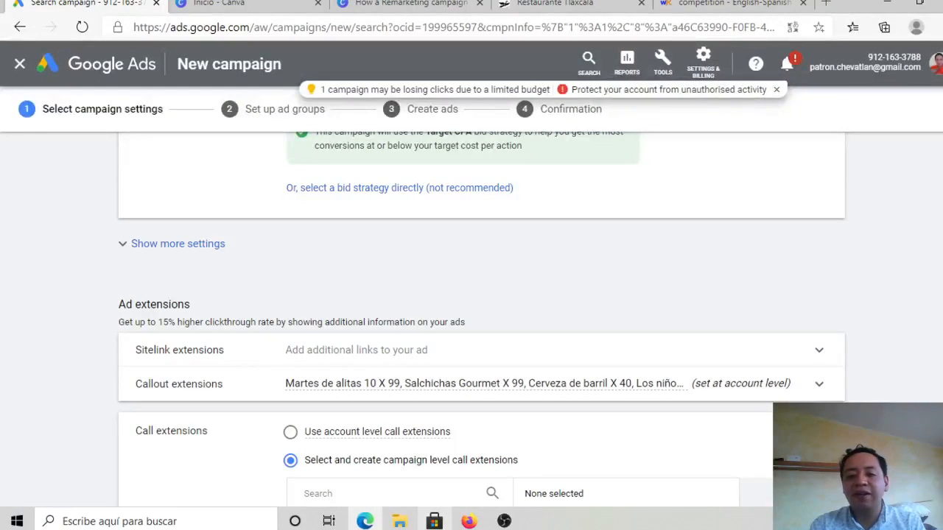
scroll(471, 309, "down", 2)
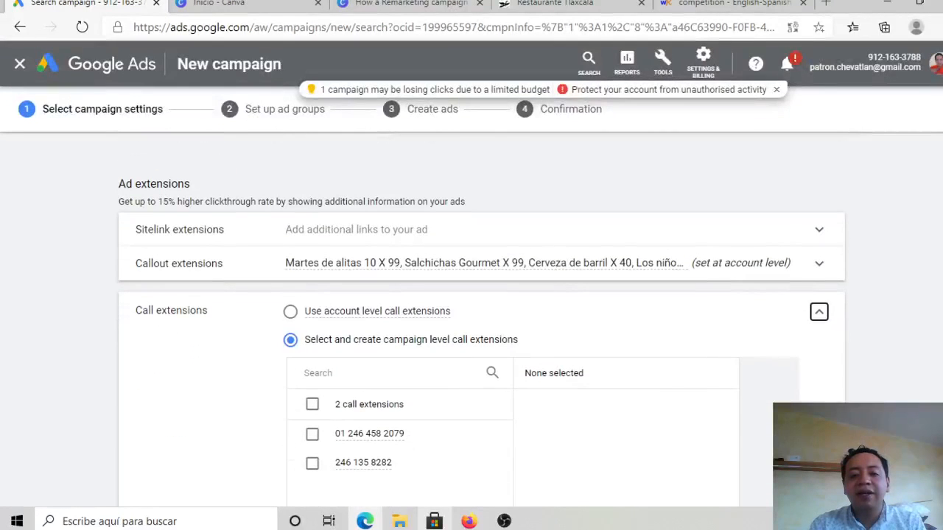
scroll(287, 302, "down", 3)
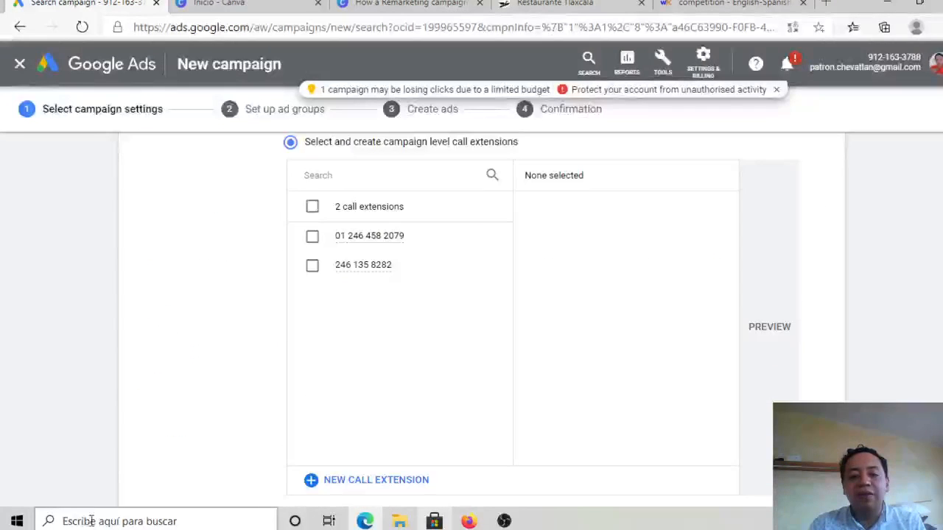
left_click(313, 267)
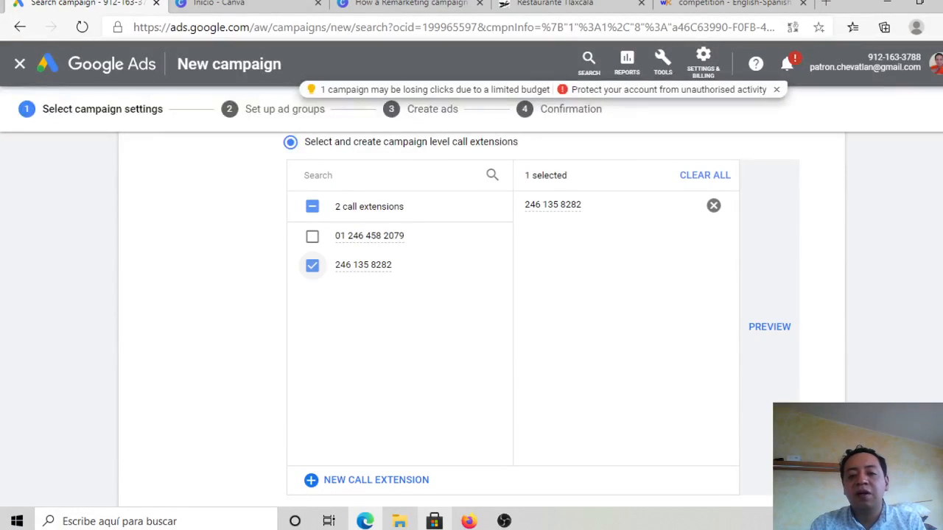
scroll(312, 266, "down", 2)
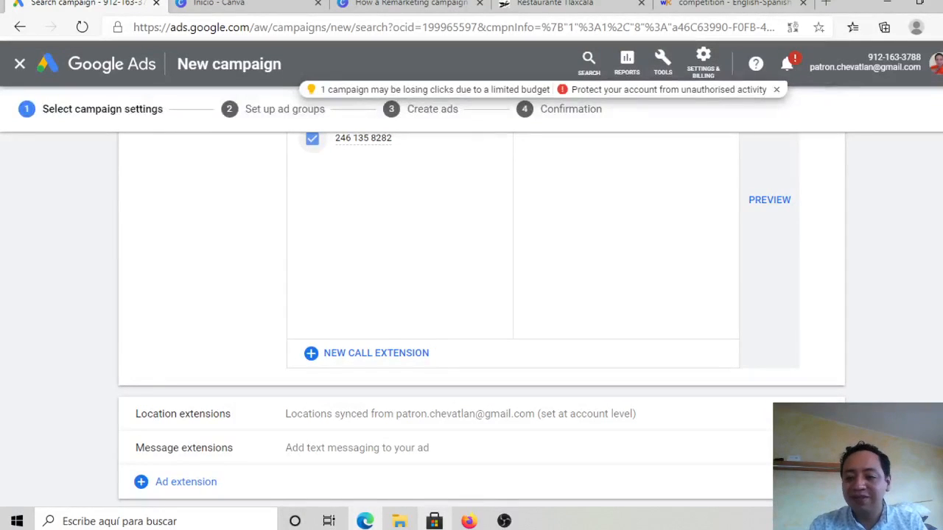
scroll(479, 295, "down", 1)
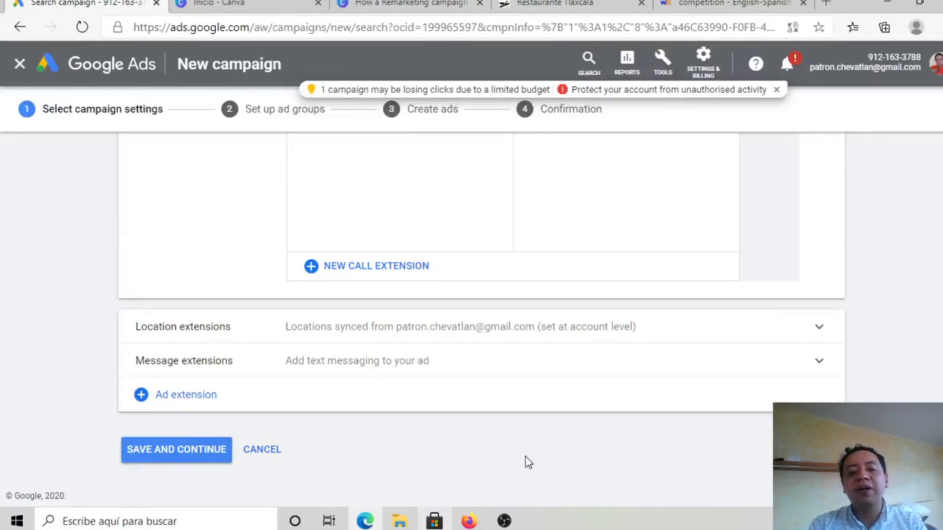
left_click(176, 458)
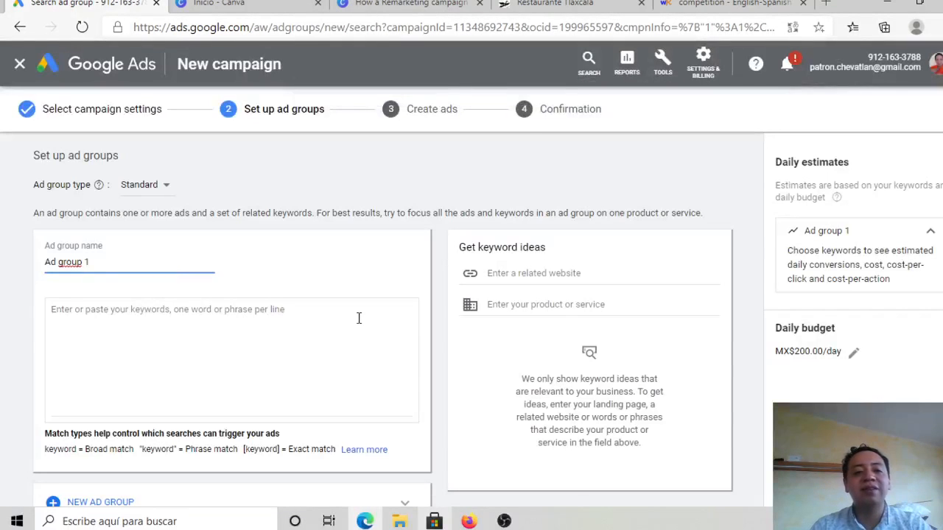
Step: Name the ad group "Chevatlan for foring in mexico city"
triple_click(96, 262)
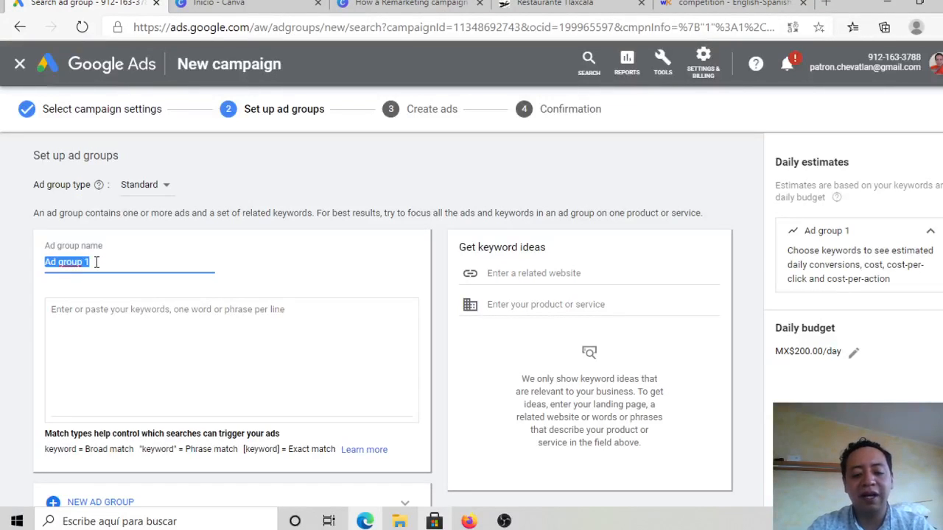
type("Chevatlan for")
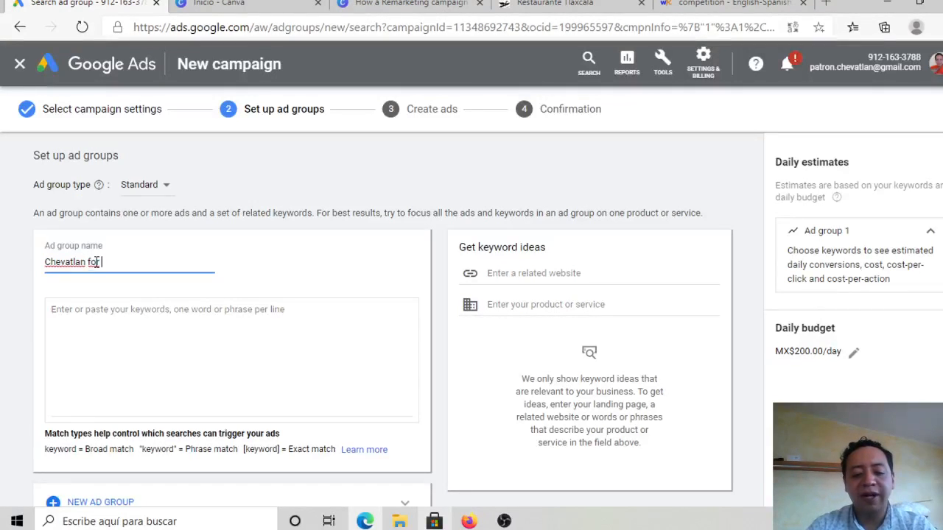
type(" foring in ")
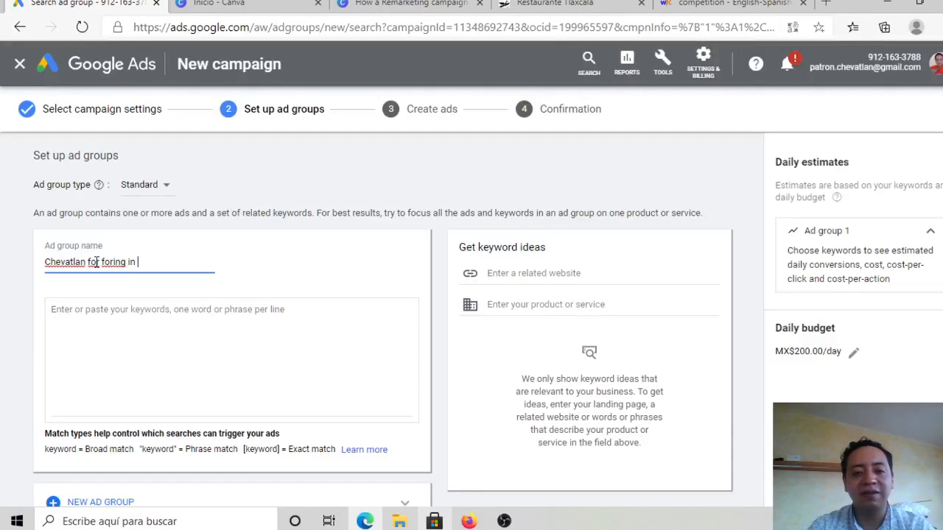
type("mexico citu")
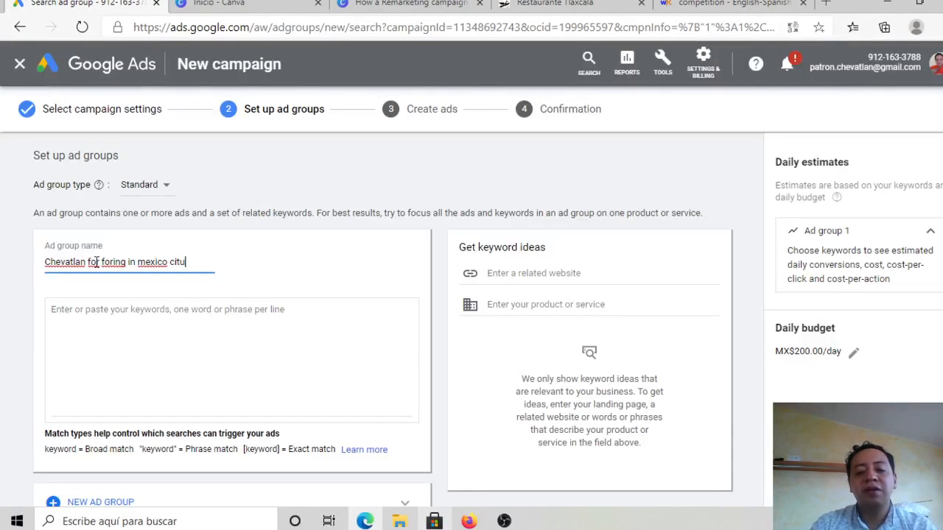
key("BackSpace")
type("y")
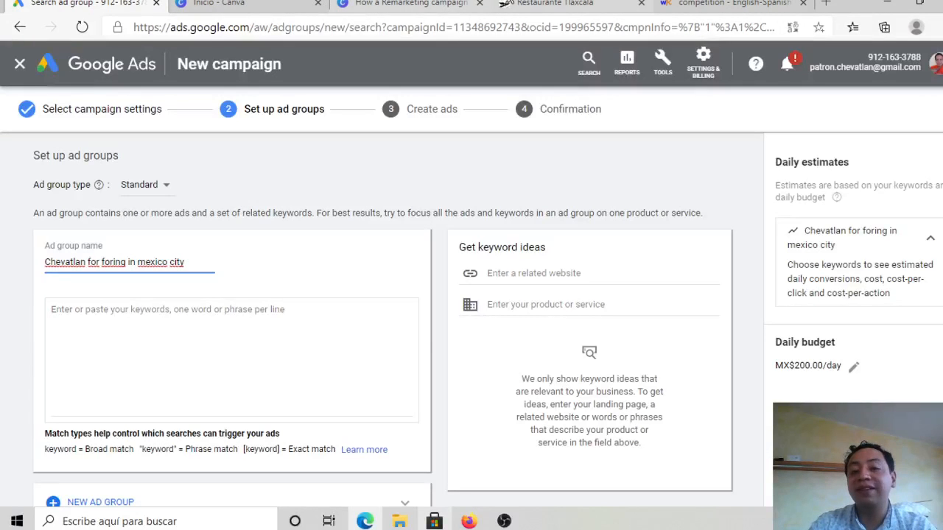
Step: Copy the web address of the Chevatlan restaurant menu page and enter it as the related website for keyword ideas
left_click(549, 4)
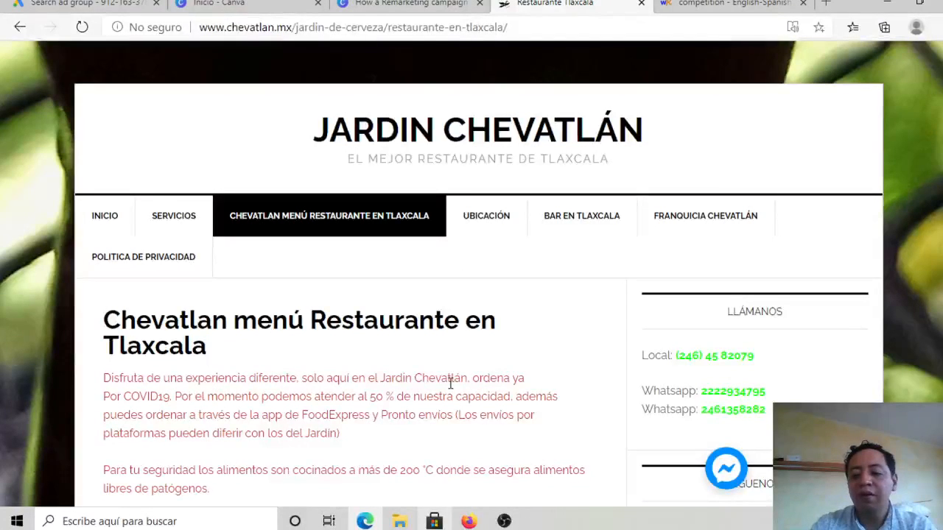
scroll(450, 383, "down", 15)
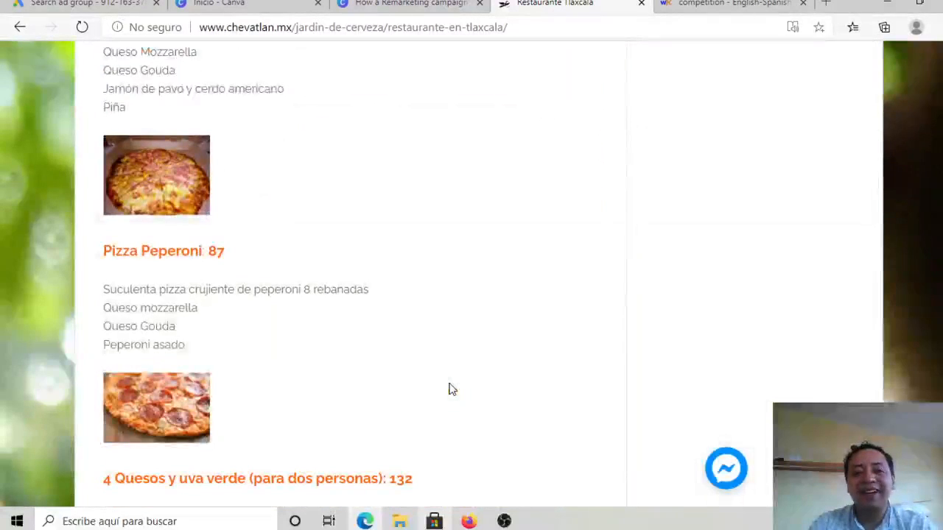
left_click(368, 29)
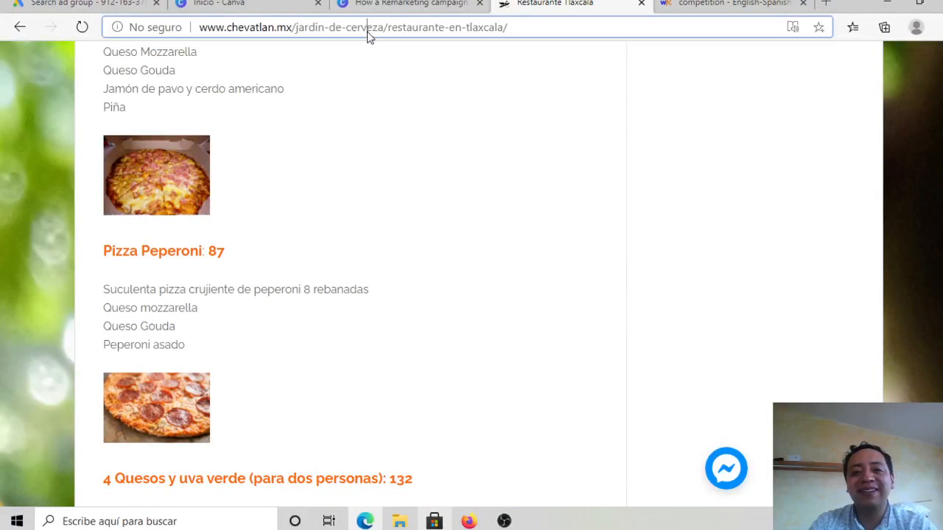
key("ctrl+a")
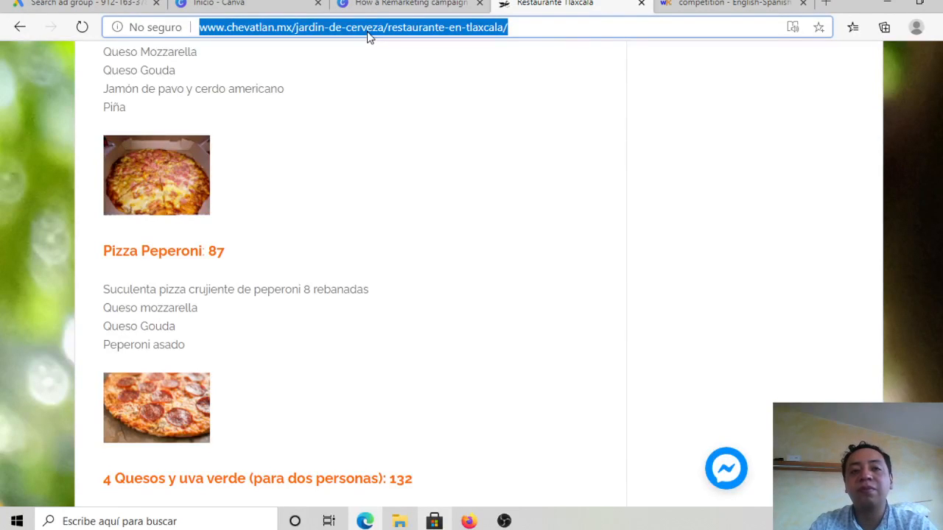
left_click(74, 3)
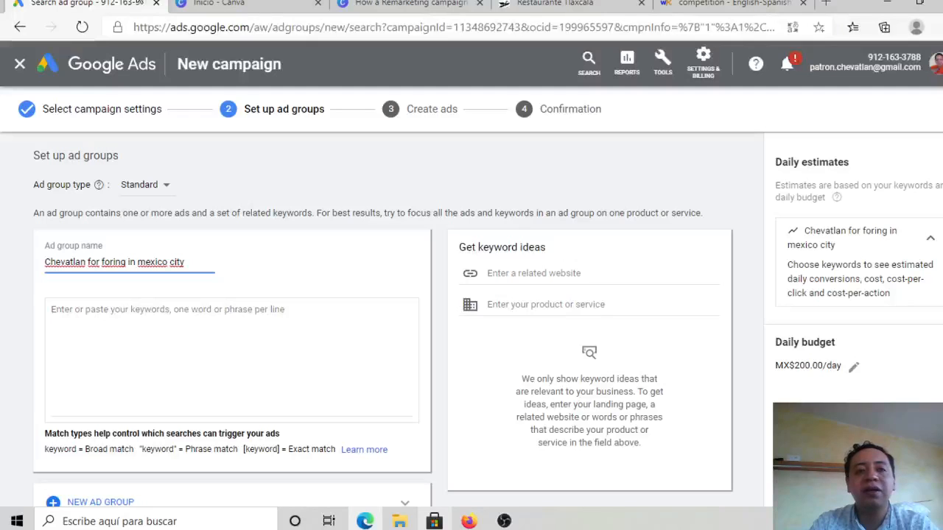
left_click(526, 273)
key("ctrl+v")
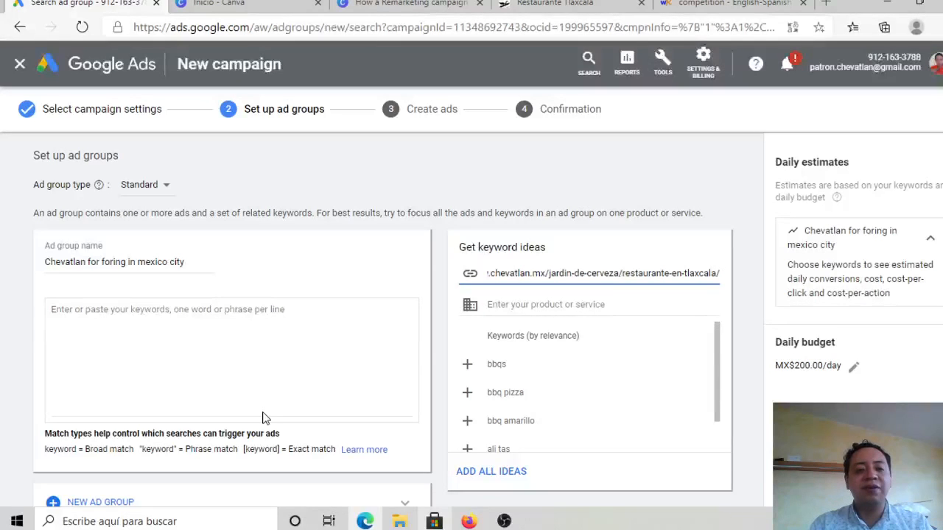
Step: Enter "craft beer in Tlaxcala" in quotation marks as a phrase match keyword for the ad group
left_click(222, 372)
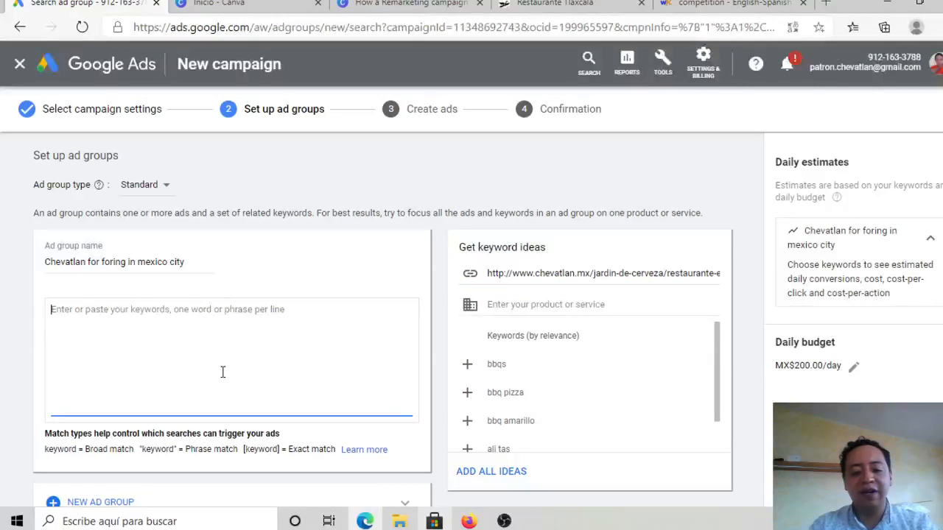
type("craft beer ")
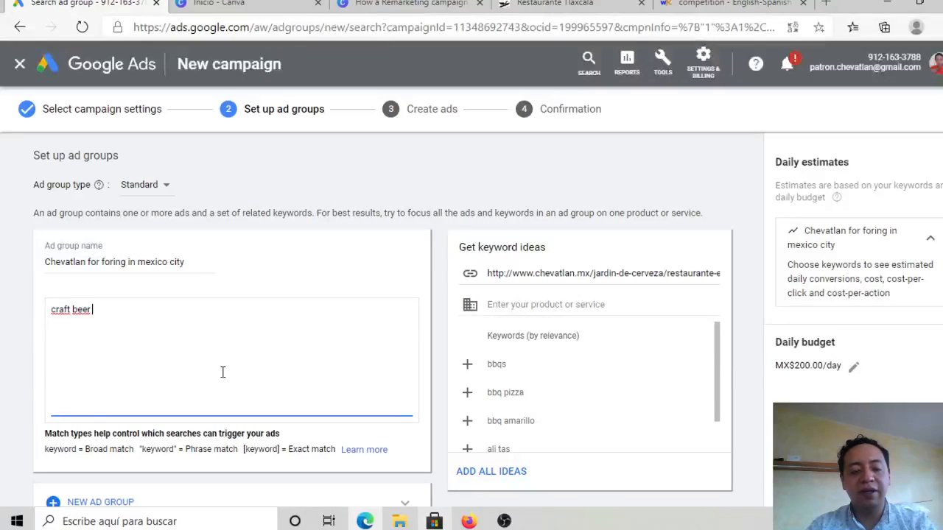
type("in Tlaxcala")
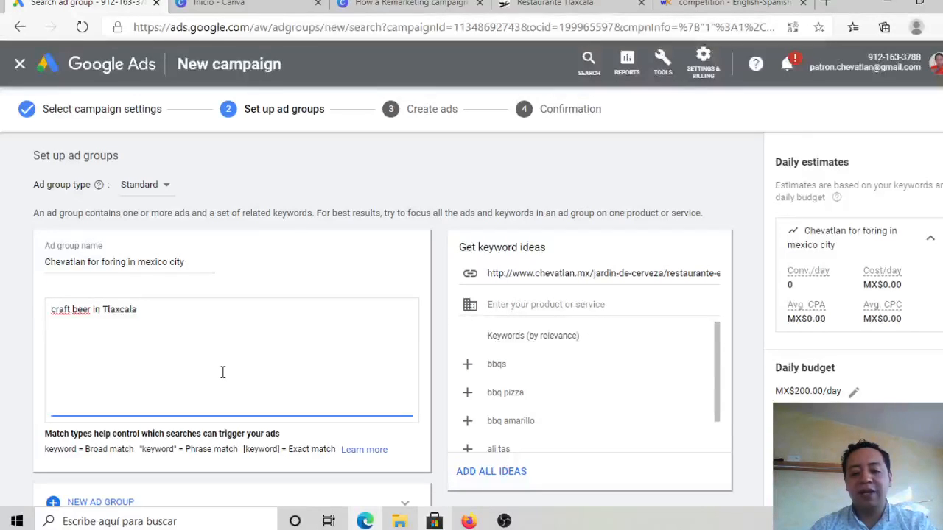
type("\"")
key("Home")
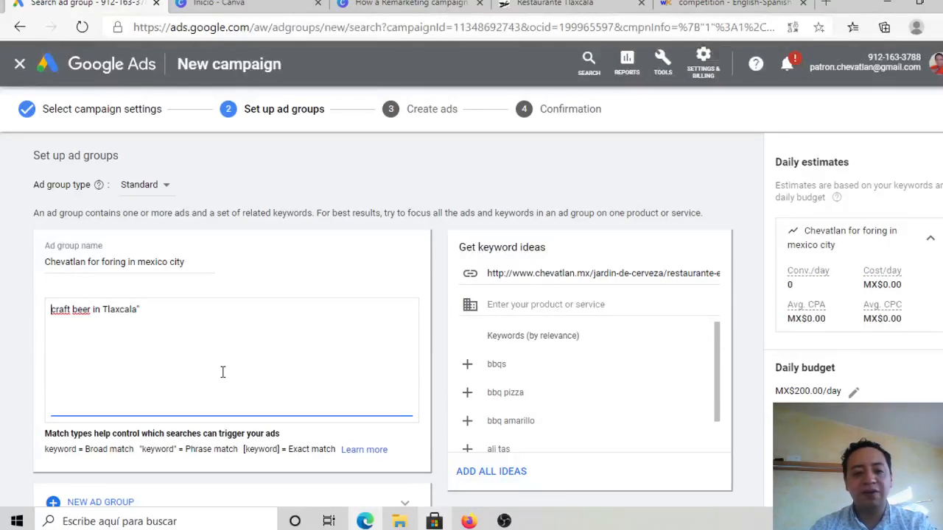
type("\"")
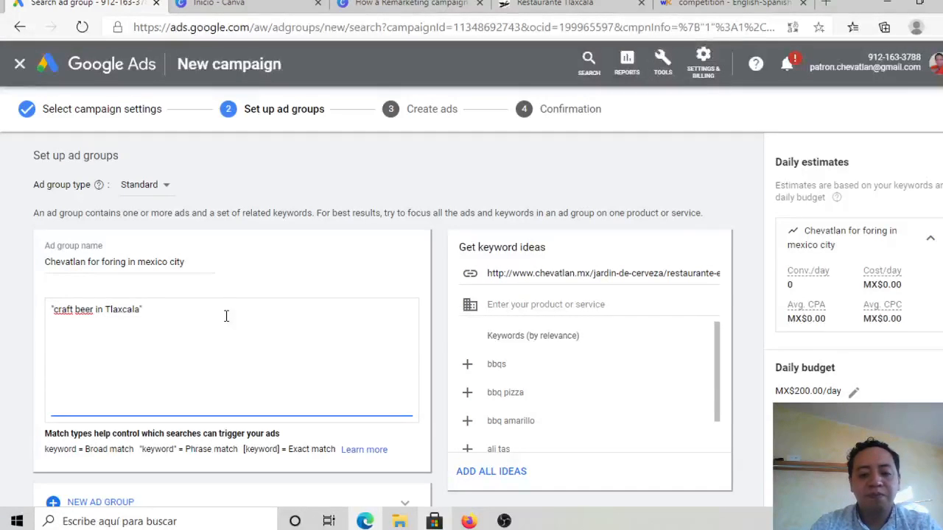
Step: Add "pizza in Tlaxcala" in quotation marks as a phrase match keyword following the craft beer keyword
type("piz")
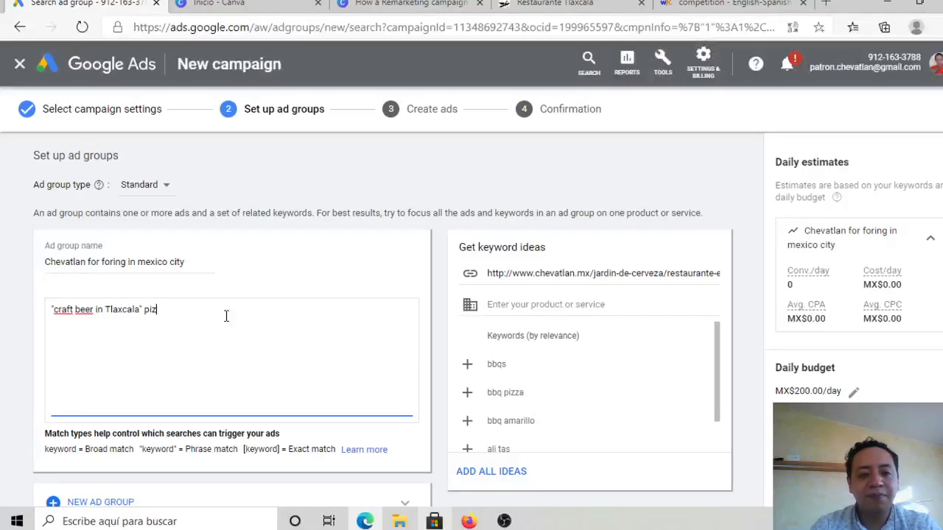
type("za")
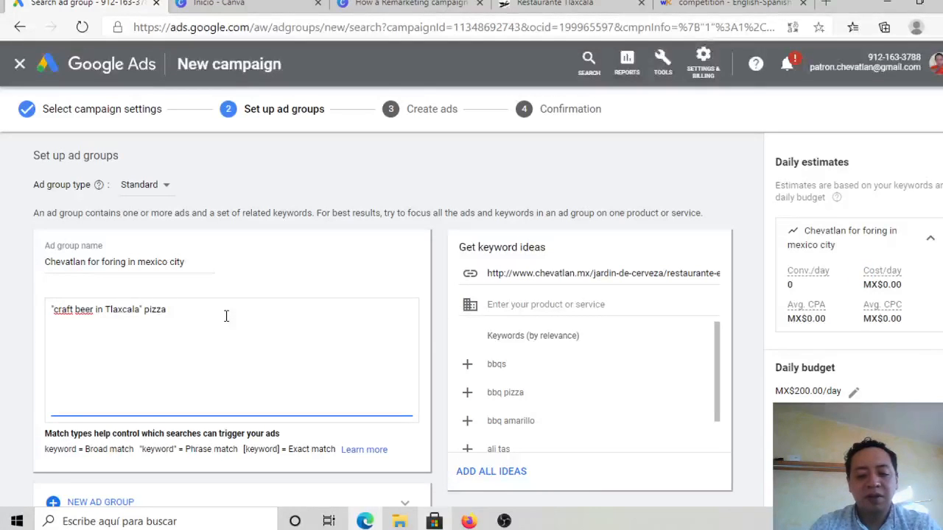
type(" in Tlaxcala")
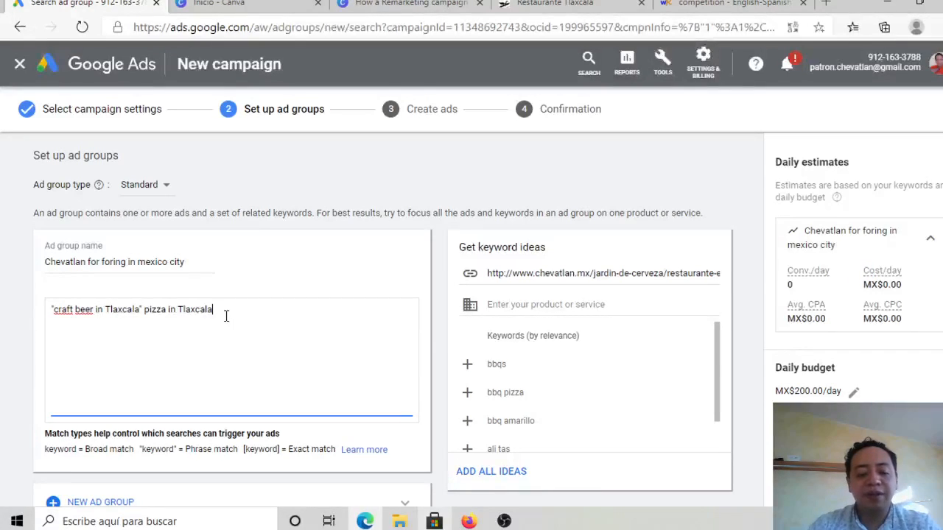
type("\"")
key("Left")
key("Left")
key("Left")
key("Left")
key("Left")
key("Left")
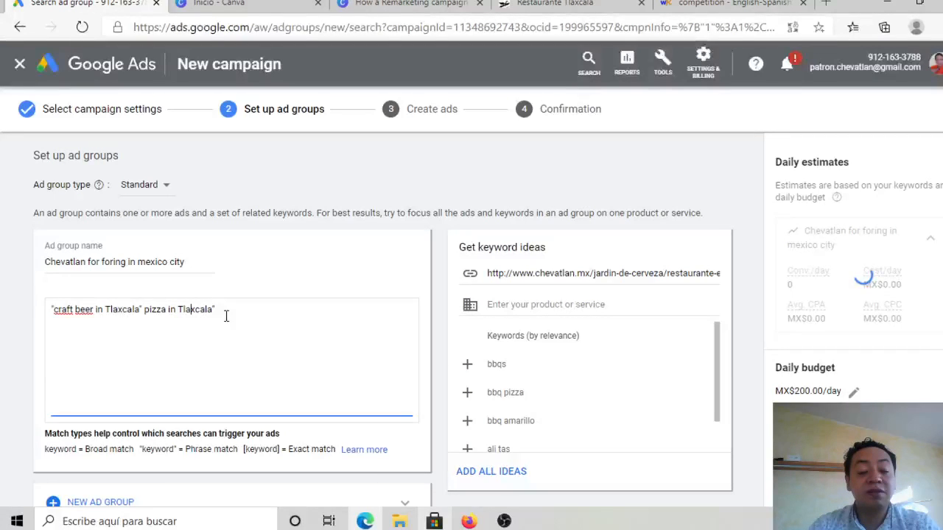
key("Left")
key("Left")
key("Left")
key("Left")
key("Left")
key("Left")
key("Left")
key("Left")
key("Left")
key("Left")
key("Left")
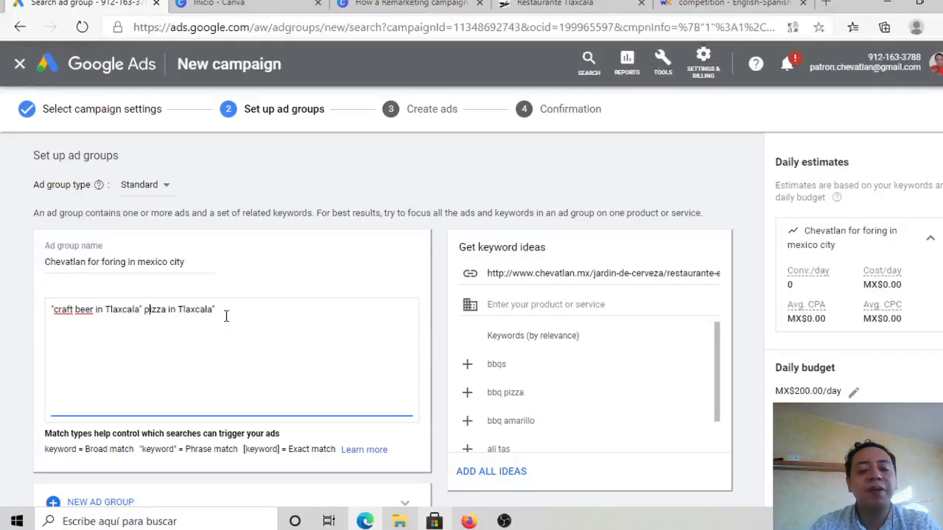
key("Left")
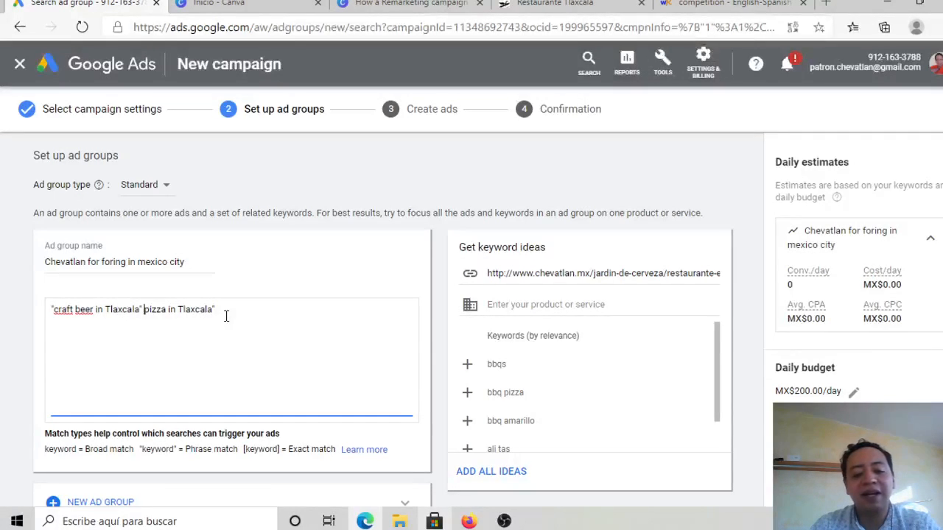
type("\"")
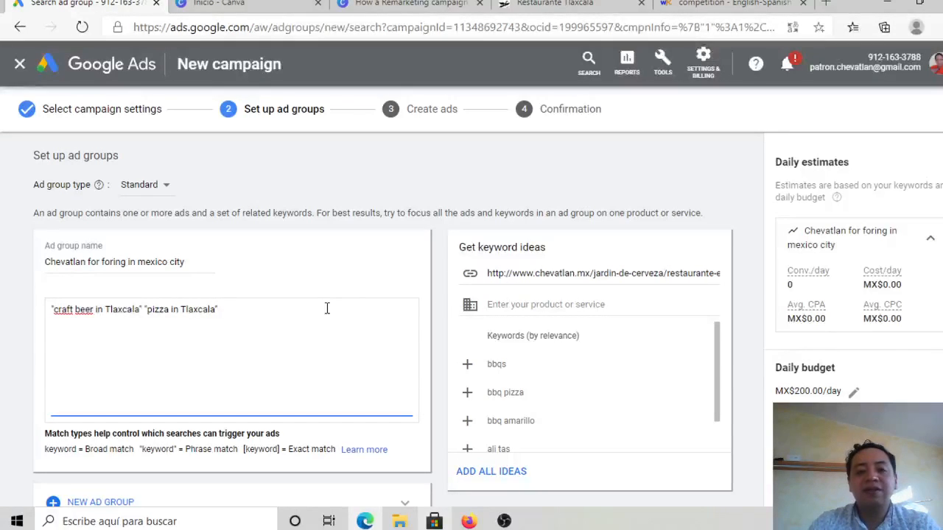
Step: Add "wings in Tlaxcala" in quotation marks as a phrase match keyword, separated by a space from the pizza keyword
type("\"win")
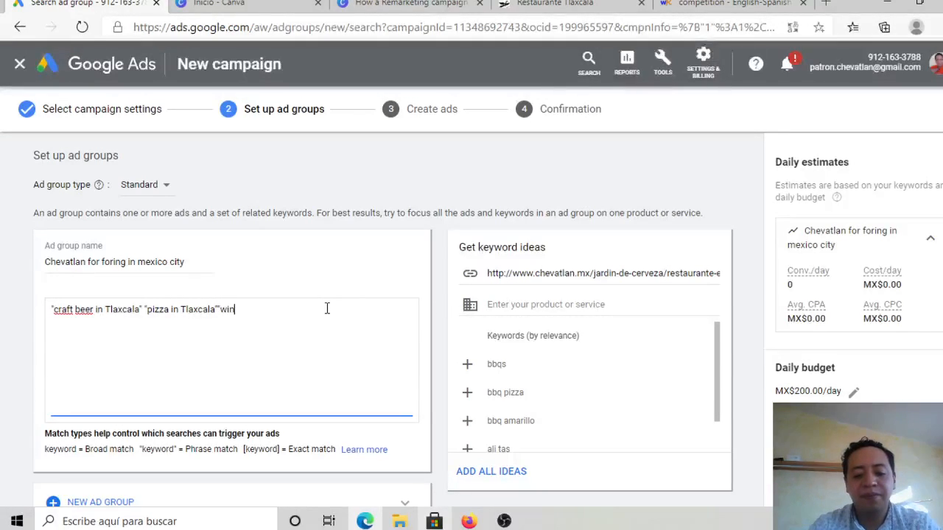
type("gs in Tl")
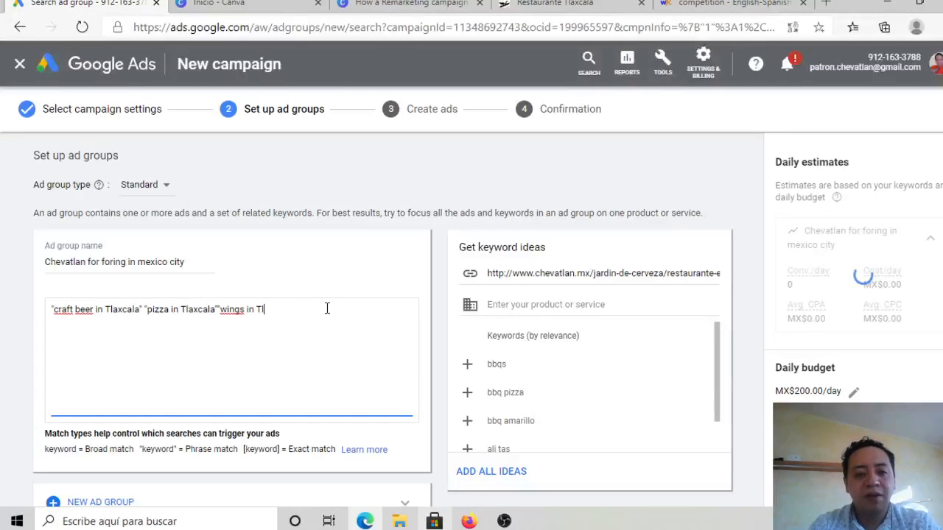
type("axcalas")
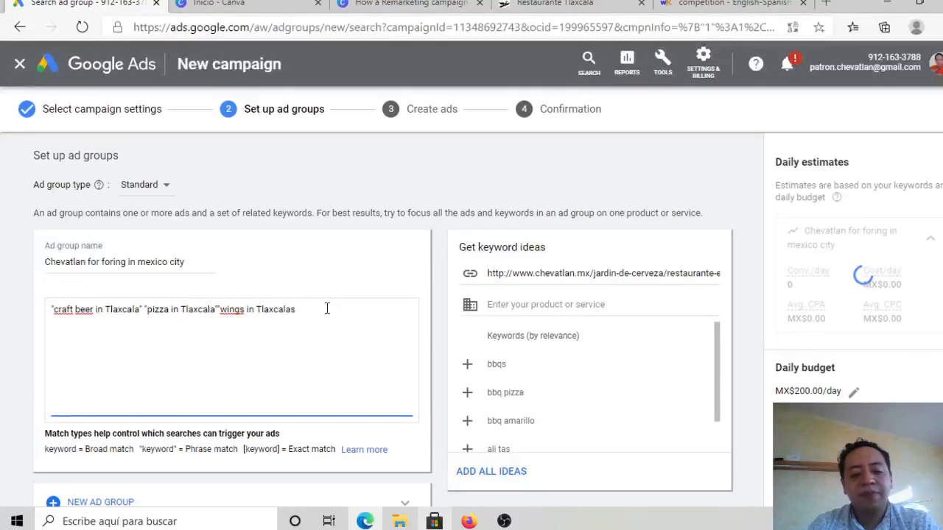
key("BackSpace")
type("\"")
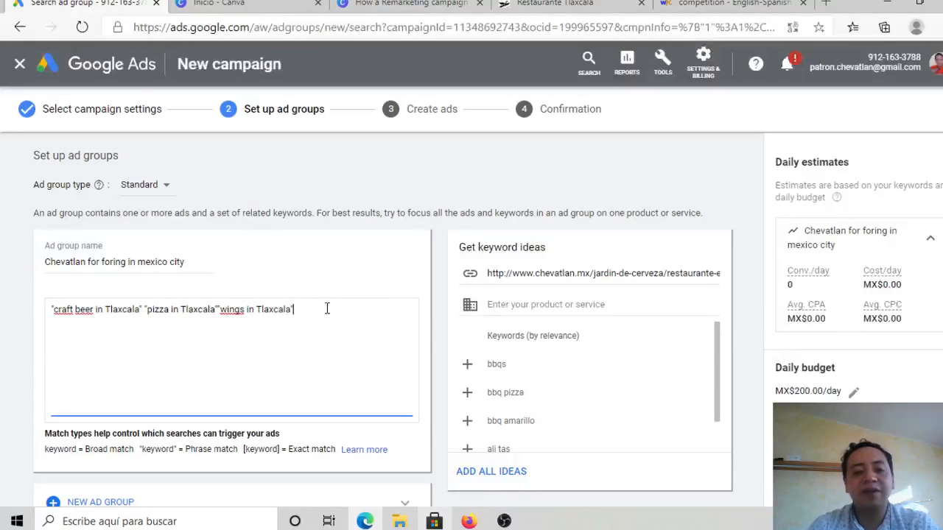
key("Left")
key("Left")
key("Left")
key("Left")
key("Left")
key("Left")
key("Left")
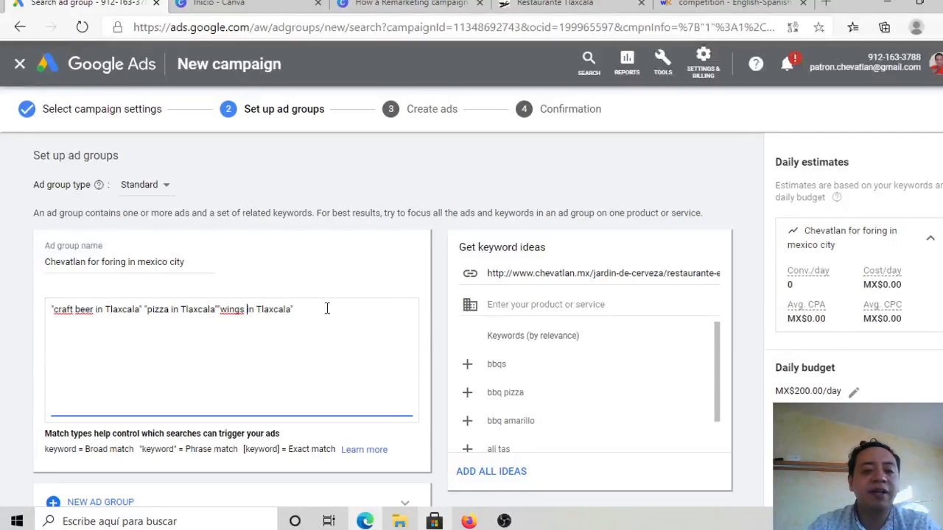
type("\"")
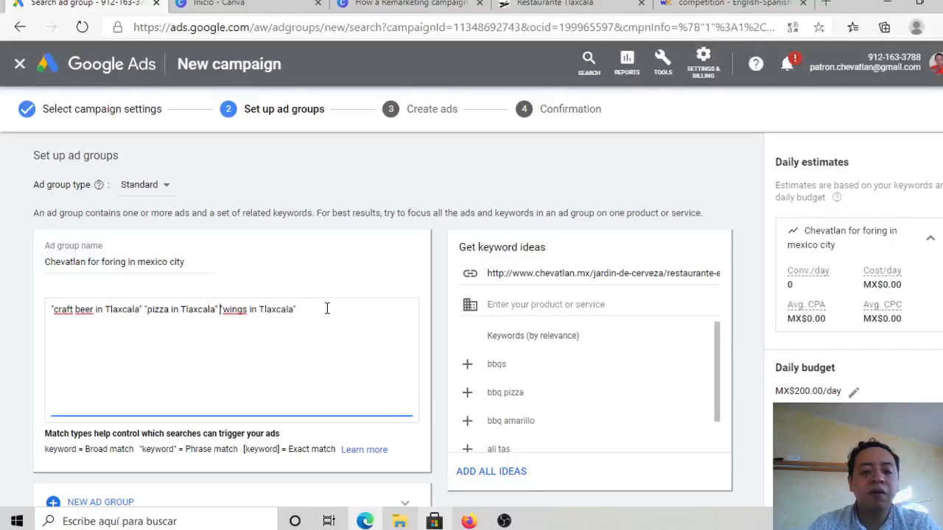
type("\"")
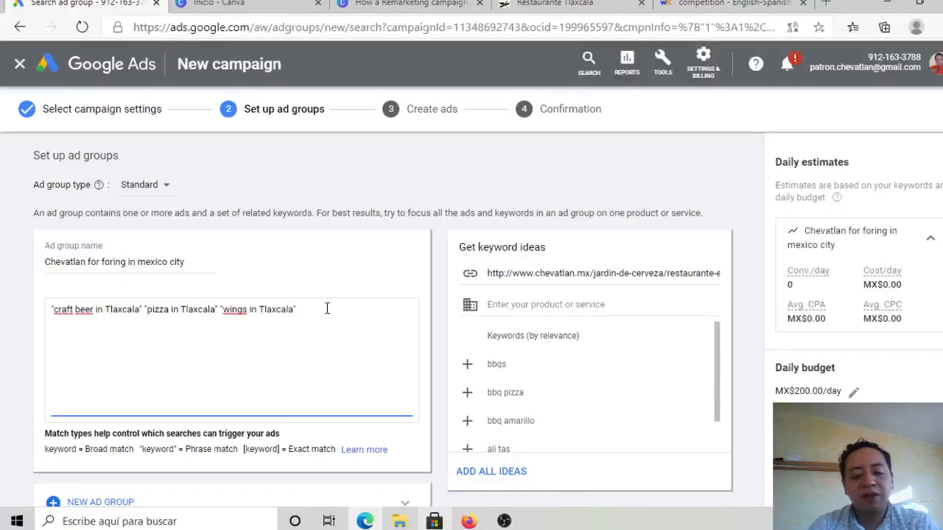
type(" \"")
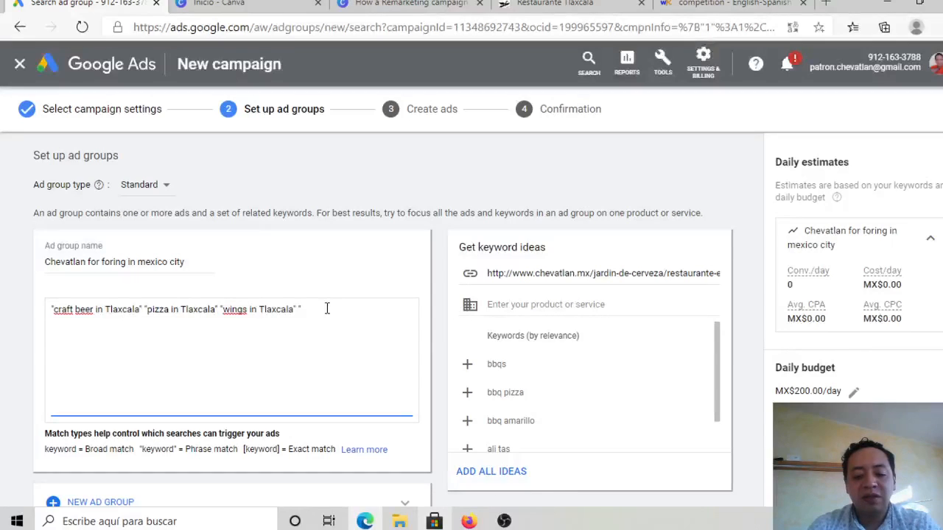
Step: Add "German Sausages" in quotation marks as a phrase match keyword at the end of the keyword line
type("Sausages")
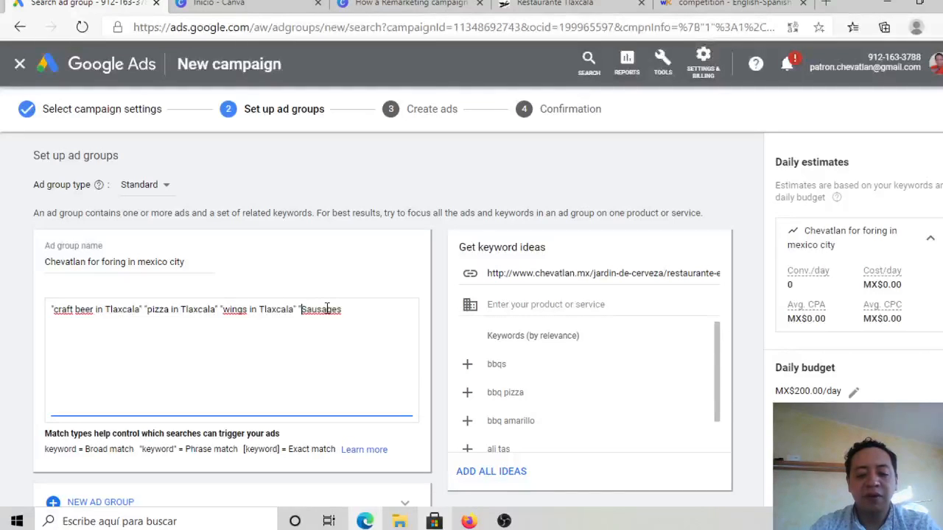
type("German")
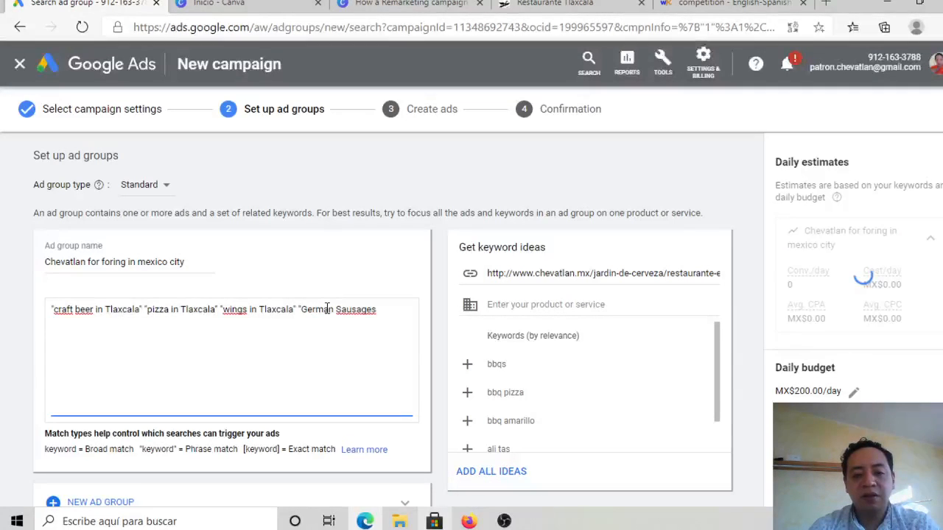
key("End")
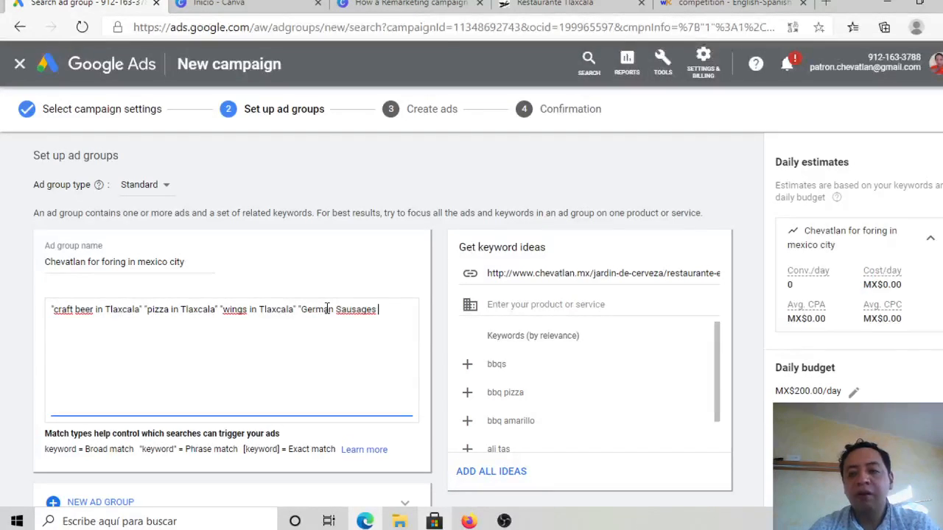
type("\"")
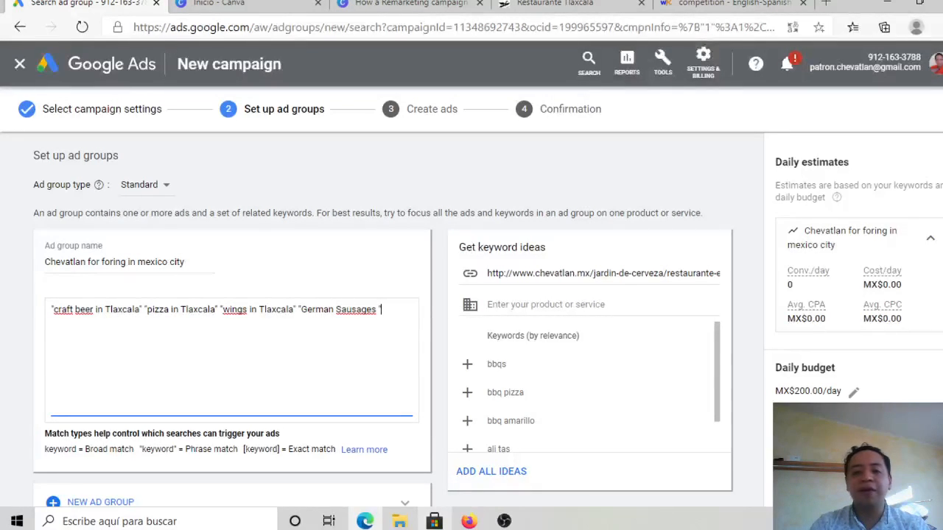
Step: Enter "Stout beer in Tlaxcala" in quotation marks as a phrase match keyword on a new line
scroll(381, 321, "down", 1)
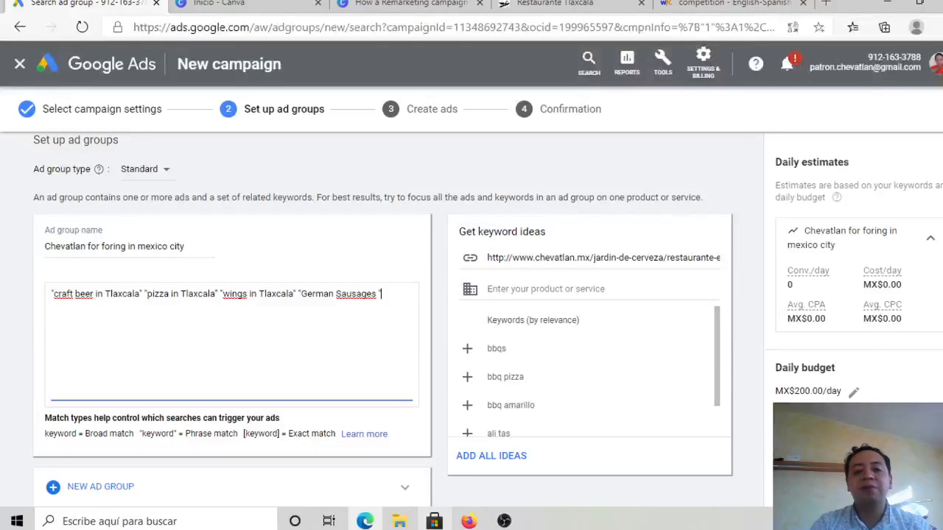
key("Return")
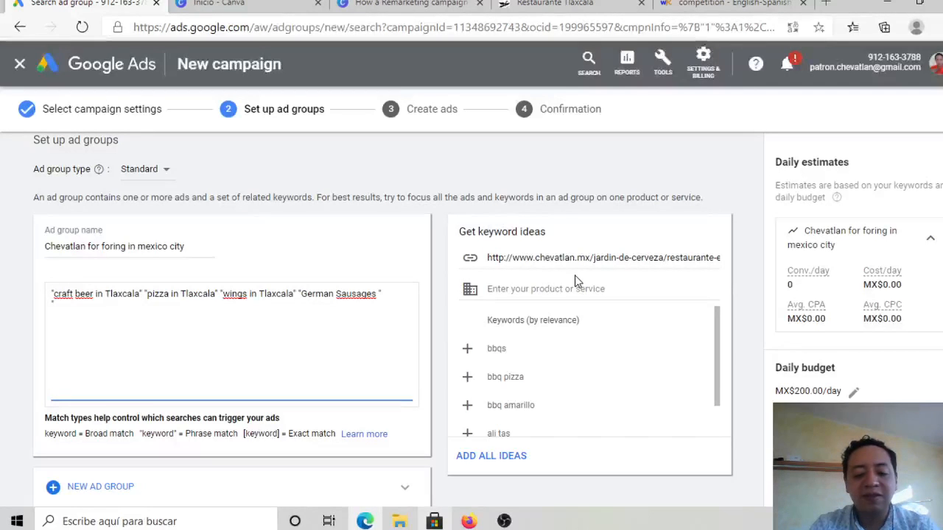
type("\"Sto")
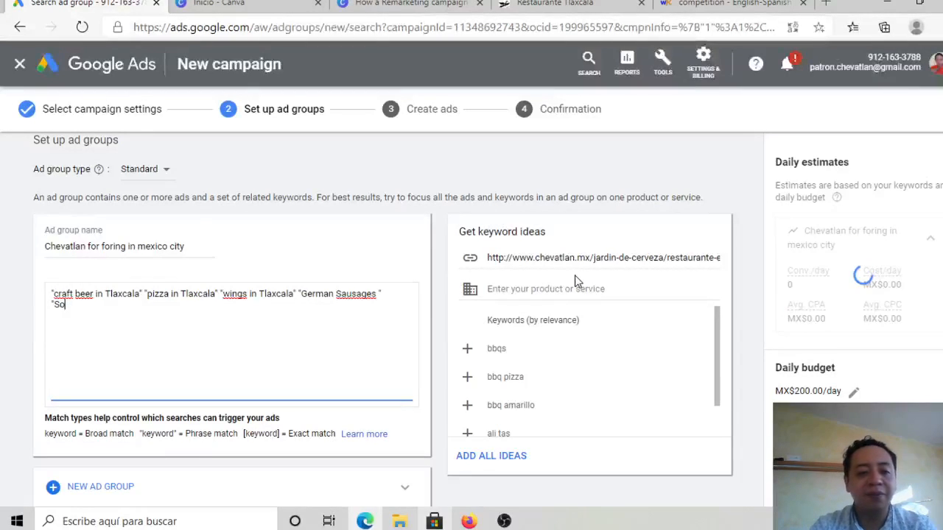
type("ut ")
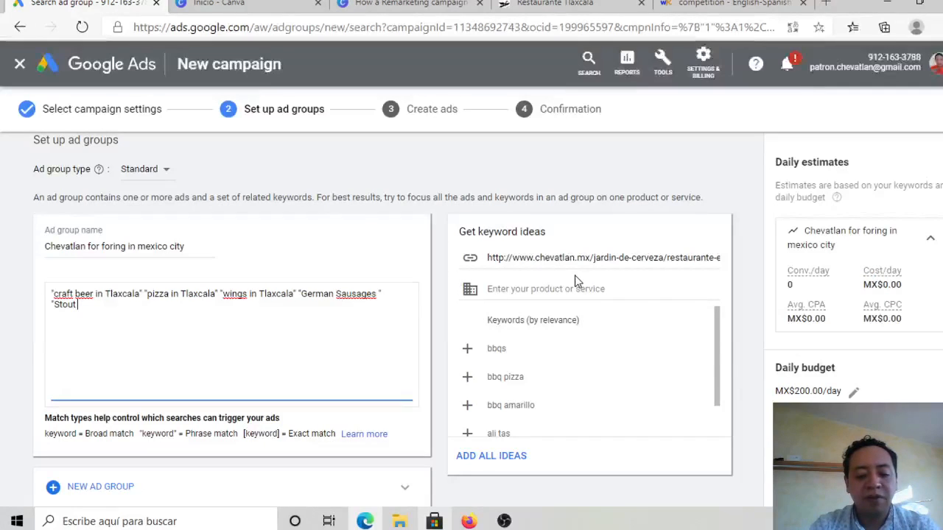
type("beer in Tla")
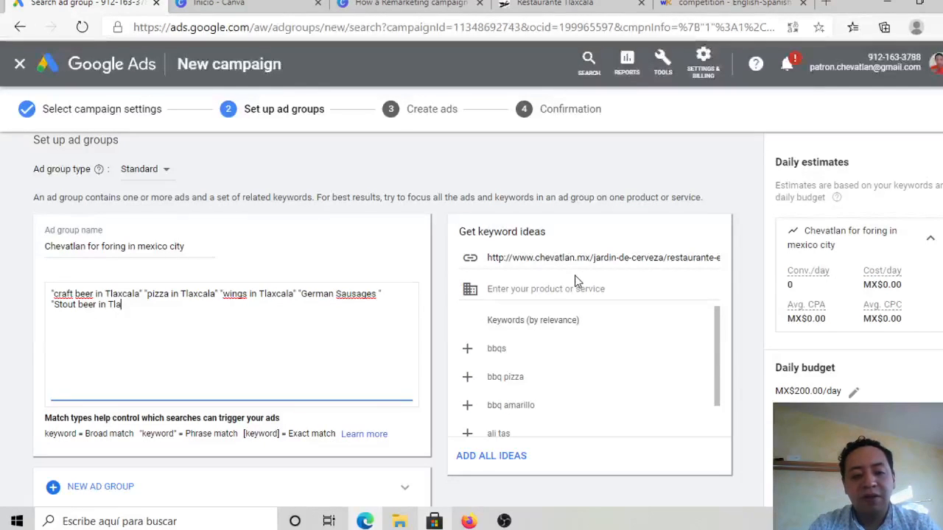
type("cala\"")
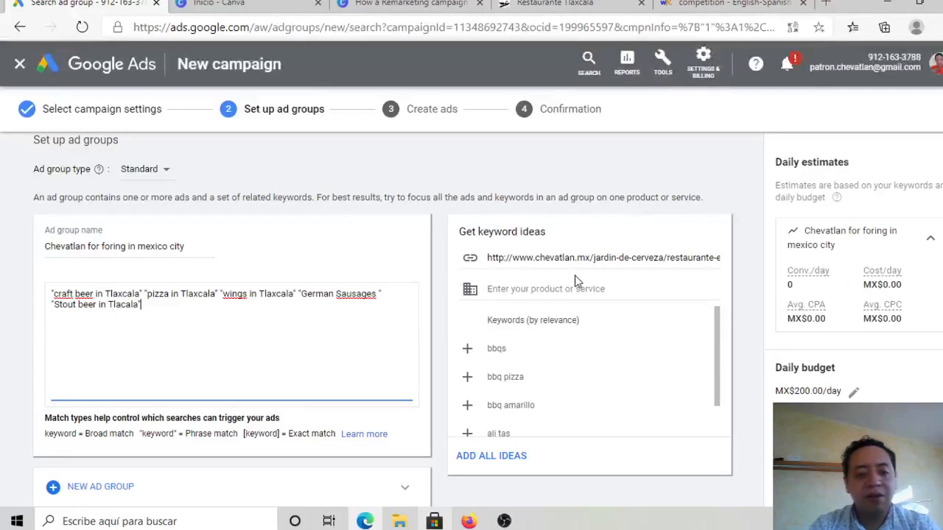
key("Left")
key("Left")
key("Left")
key("Left")
key("Left")
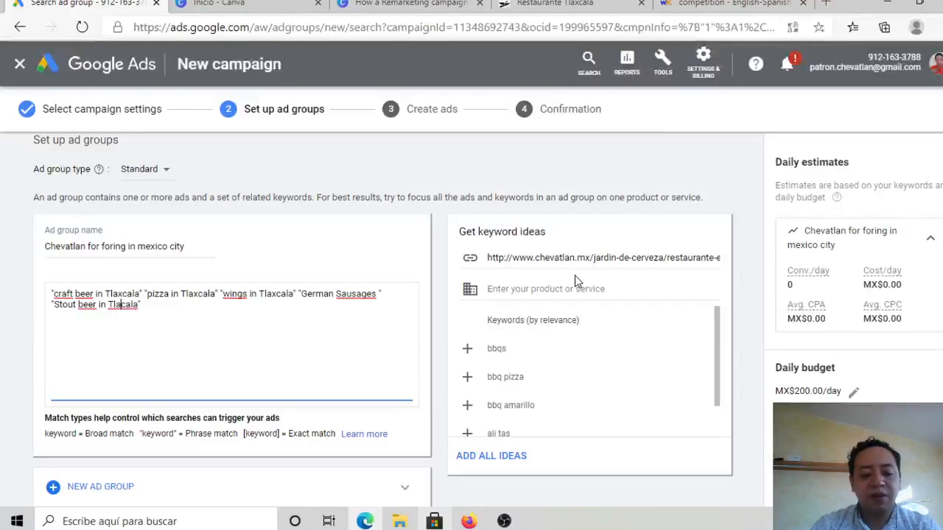
type("x")
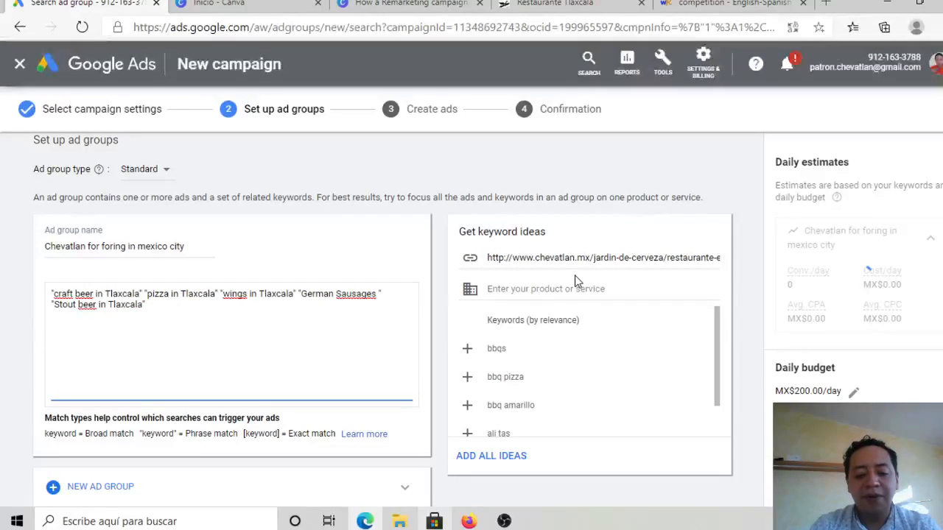
Step: Add "American Pale al in Tlaxcala" in quotation marks following the stout beer keyword, and try to save the ad group
key("End")
type("\"Ame")
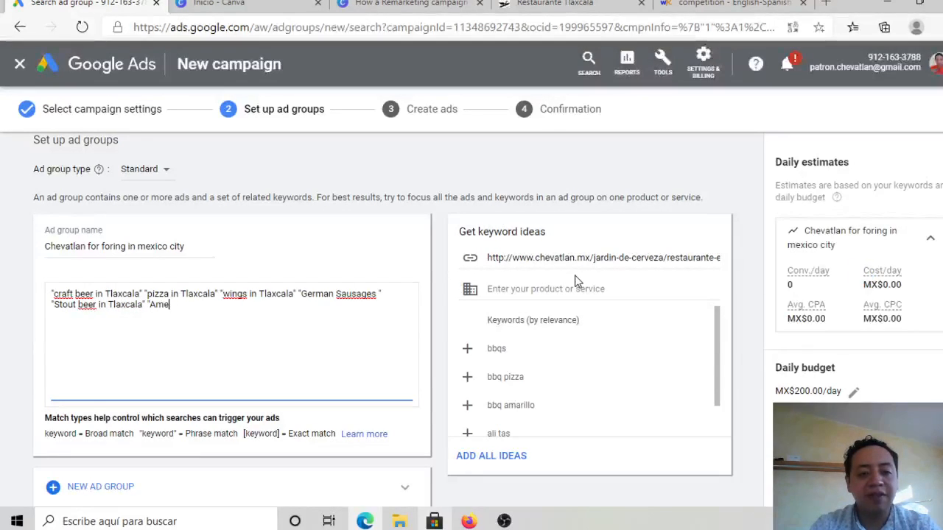
type("rican Pale")
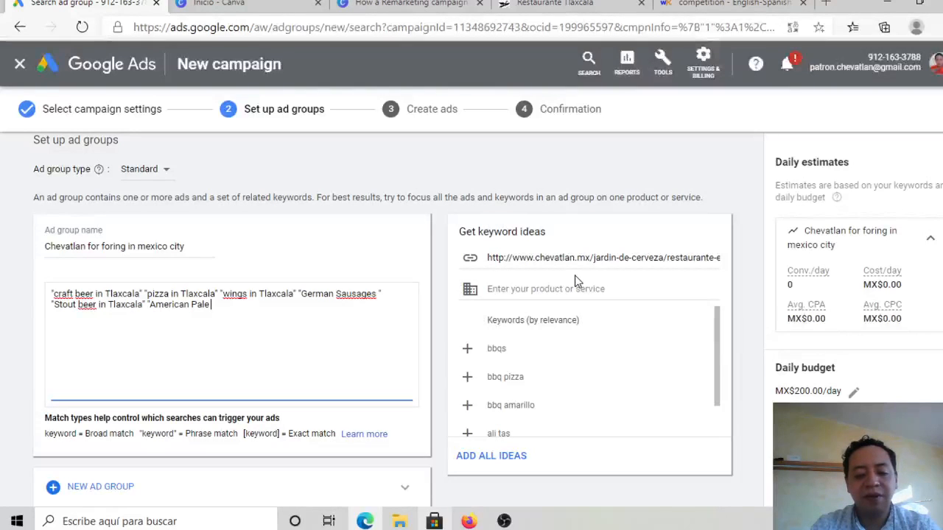
type(" al in Tla")
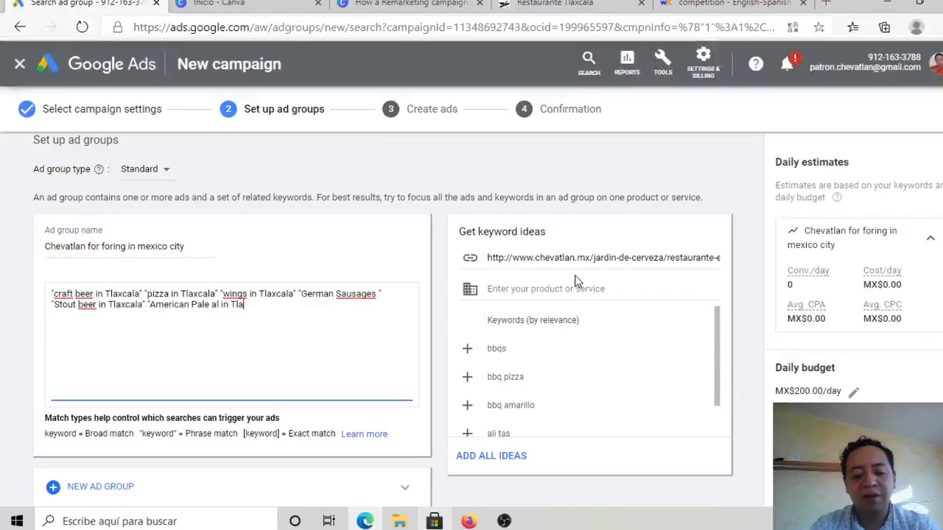
type("xcala\"")
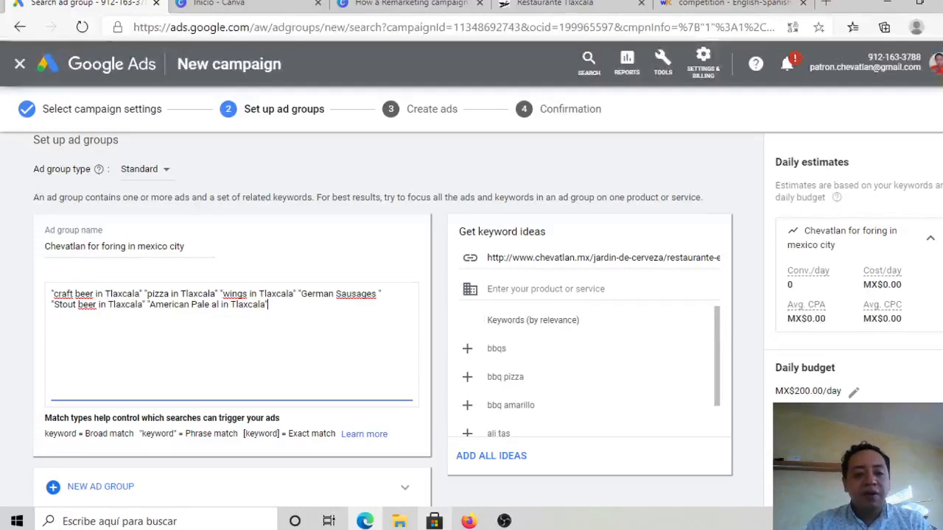
scroll(368, 295, "down", 1)
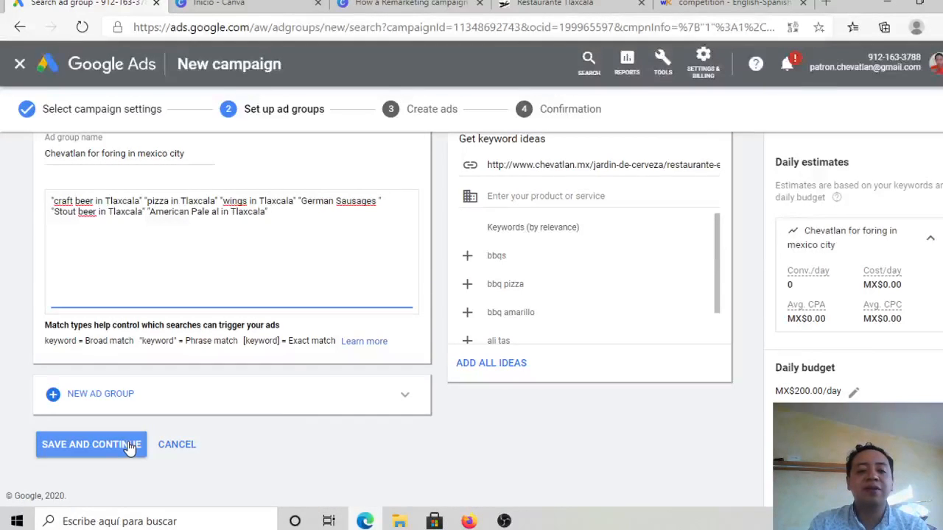
left_click(99, 447)
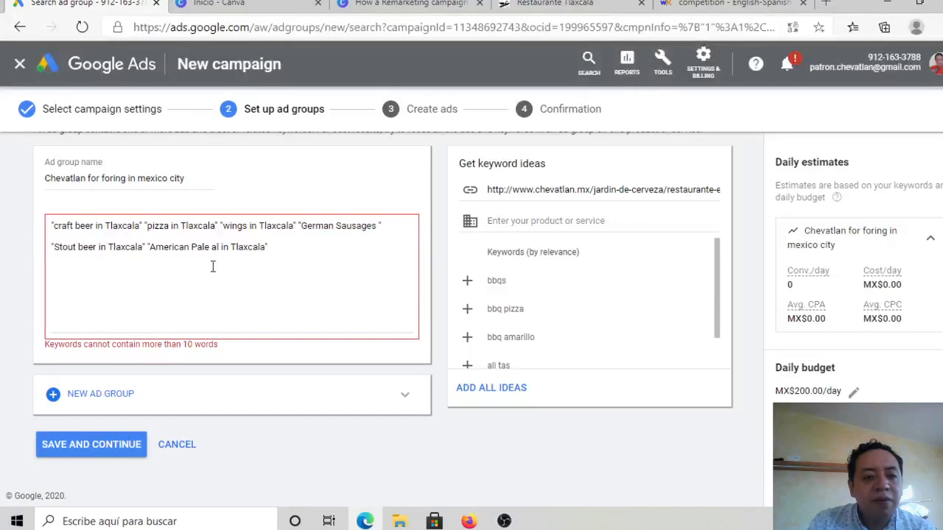
Step: Separate the craft beer and pizza keywords with a comma, and shorten the first keyword to "craft beer Tlaxcala"
left_click(144, 227)
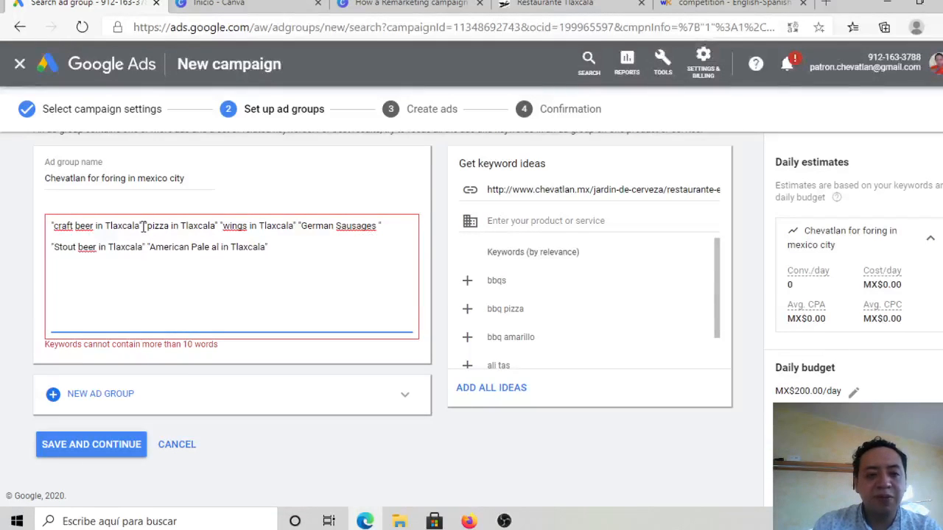
key("Down")
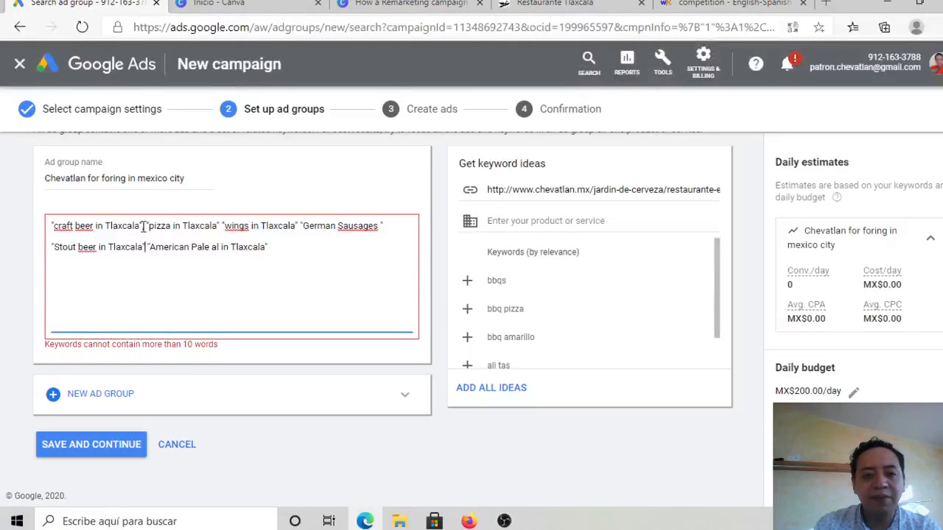
key("Up")
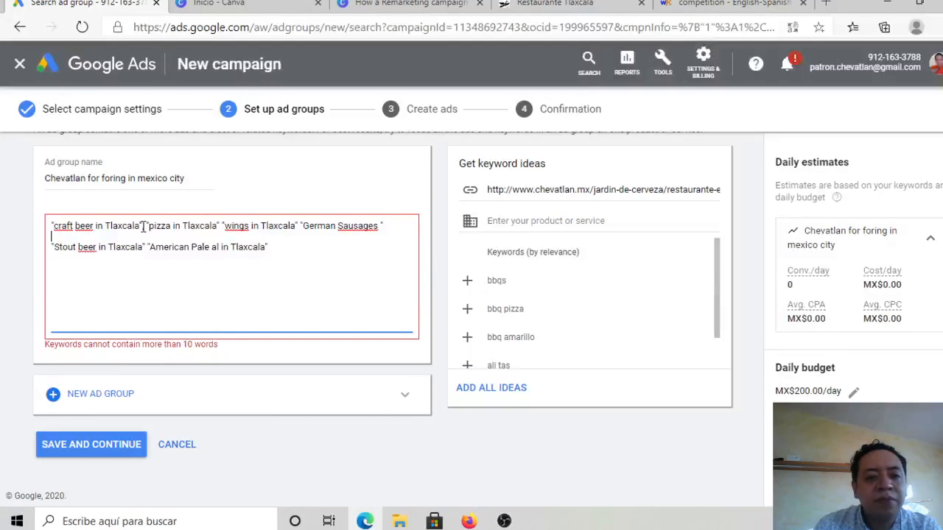
left_click(104, 226)
key("BackSpace")
key("BackSpace")
key("BackSpace")
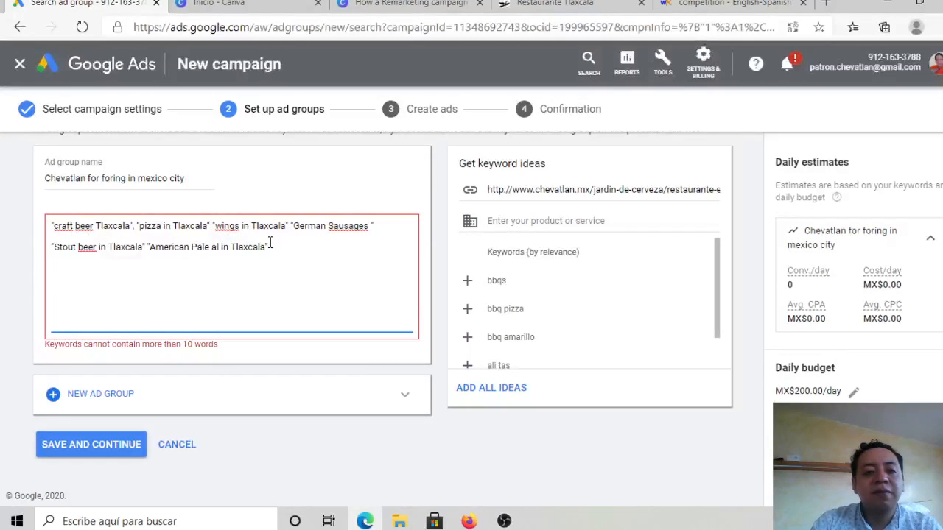
Step: Delete the "American Pale al in Tlaxcala" keyword and save the ad group to continue to ad creation
left_click_drag(270, 245, 148, 250)
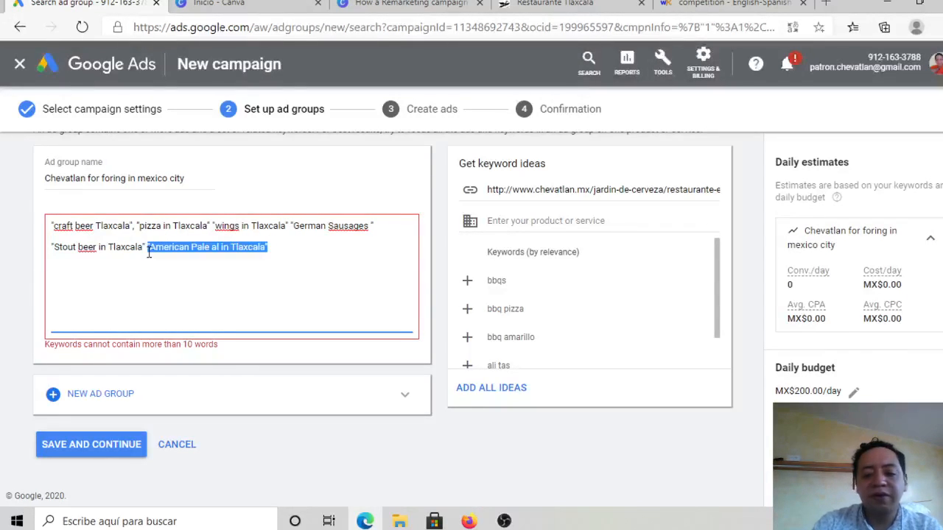
key("BackSpace")
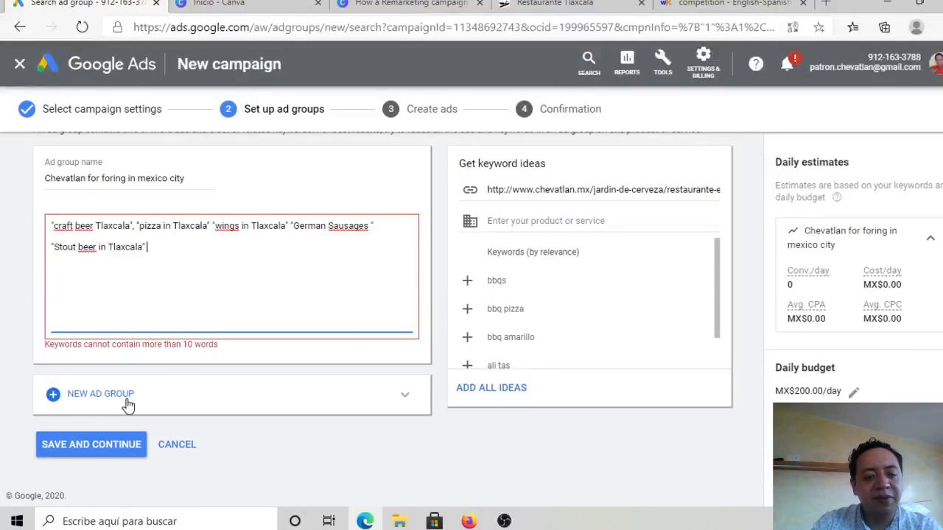
left_click(96, 454)
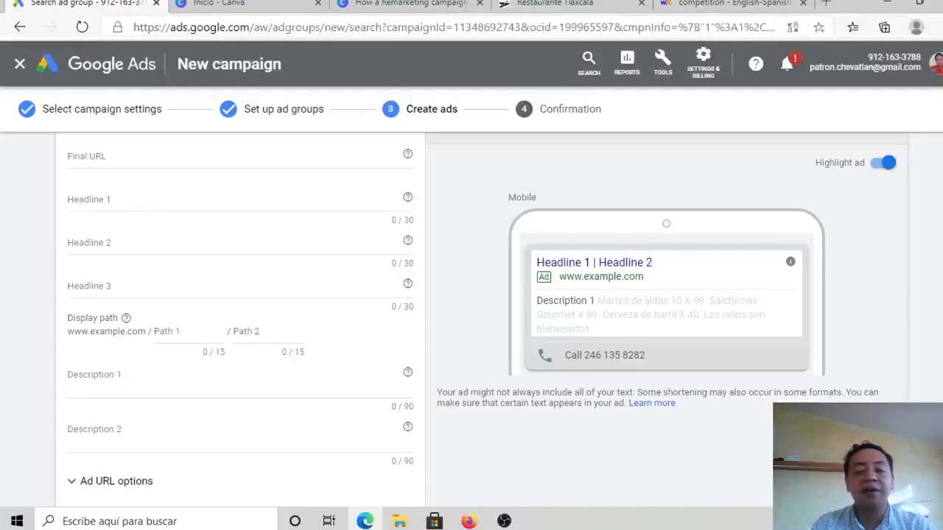
scroll(481, 320, "up", 3)
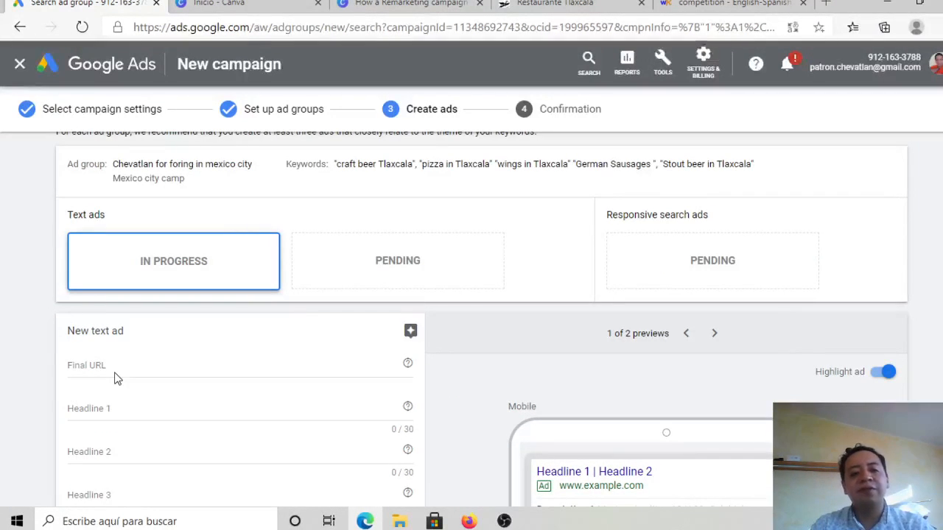
left_click(145, 361)
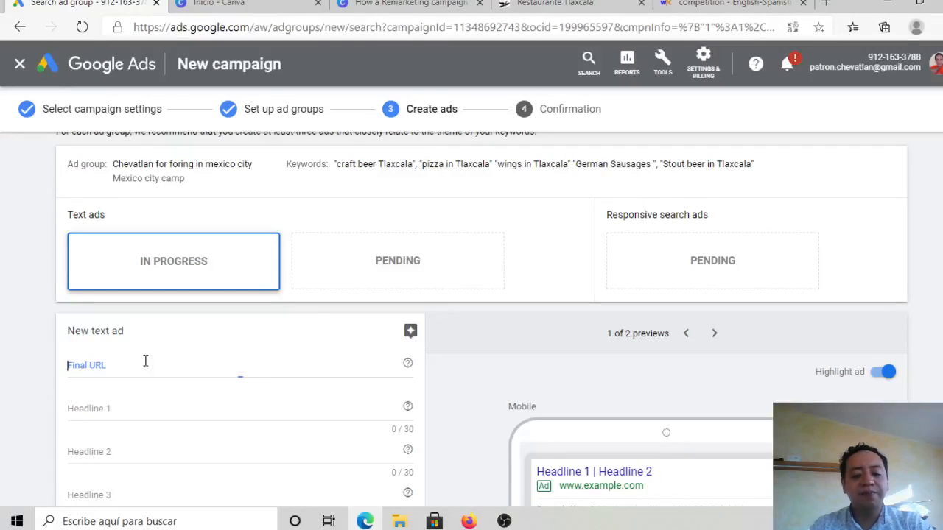
type("http://www.chevatlan.mx/jardin-de-cerveza/restaurante-en-tlaxcala/")
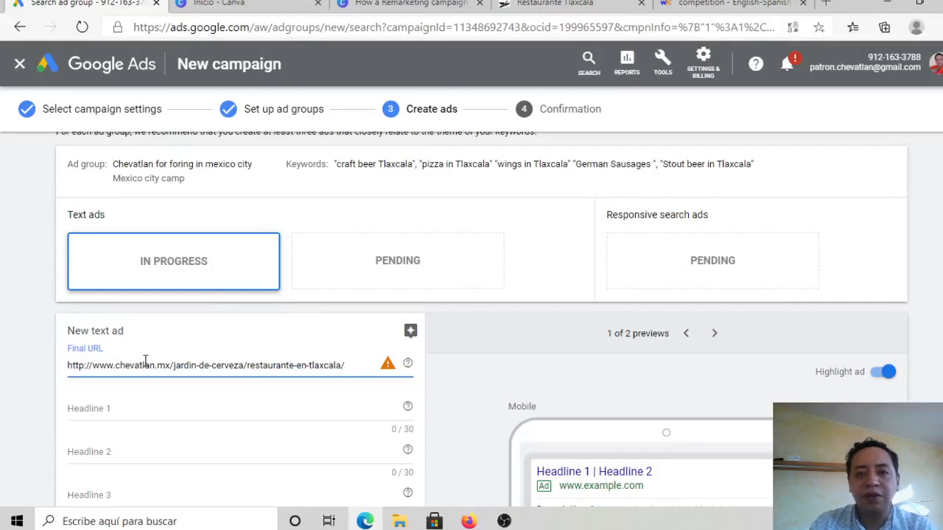
Step: Enter "Taste the best beer Tlaxcala" as Headline 1 of the text ad, leaving out "in" to fit the 30-character limit
left_click(119, 411)
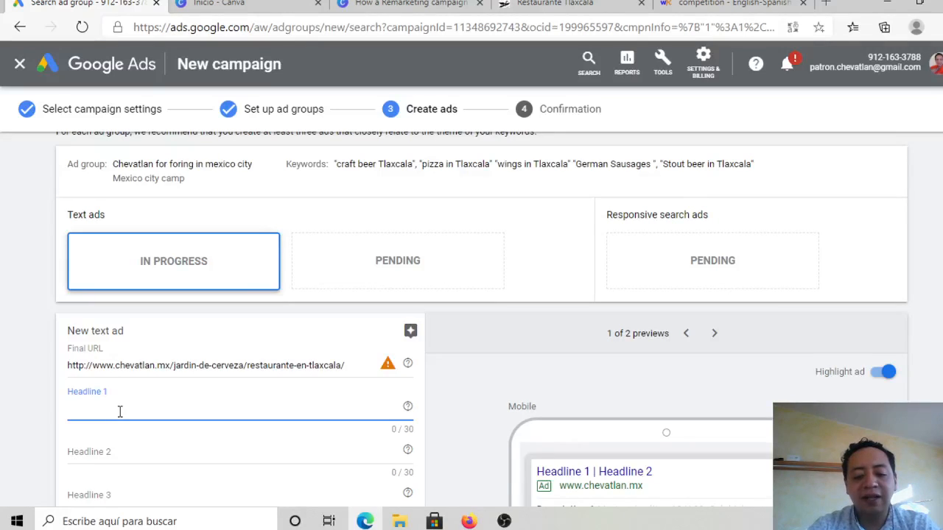
type("R")
key("BackSpace")
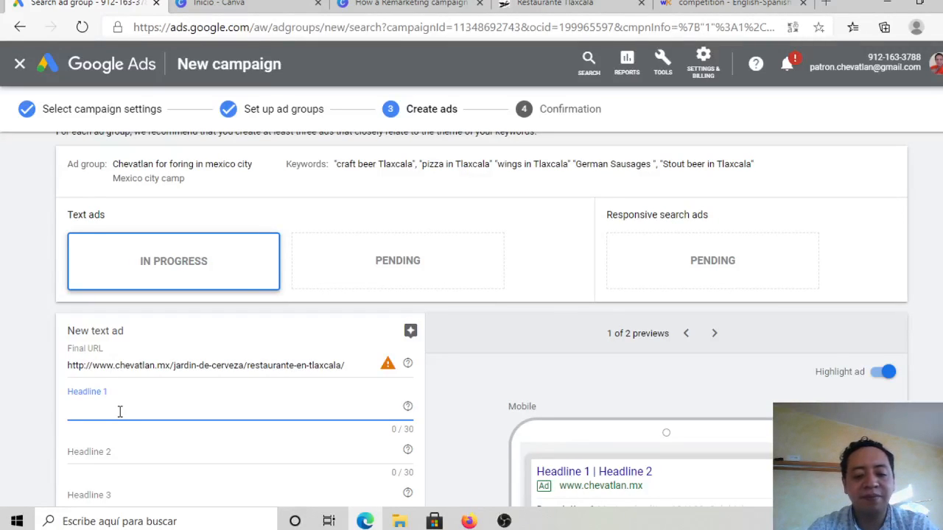
type("Taste")
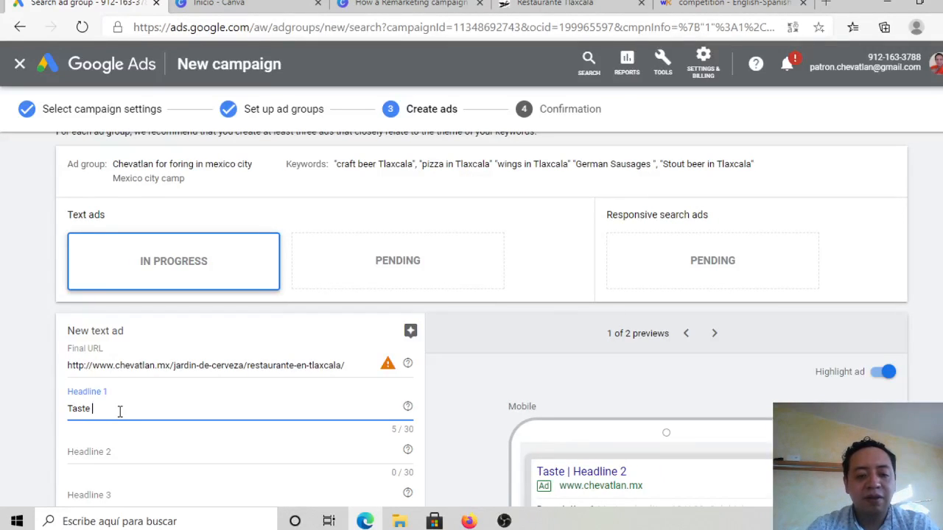
type(" the best f")
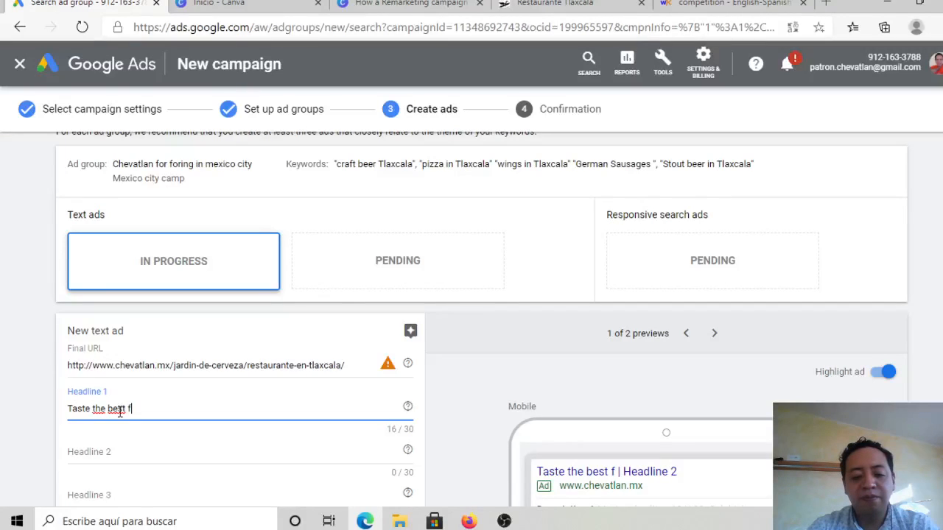
key("BackSpace")
type("beer in Tla")
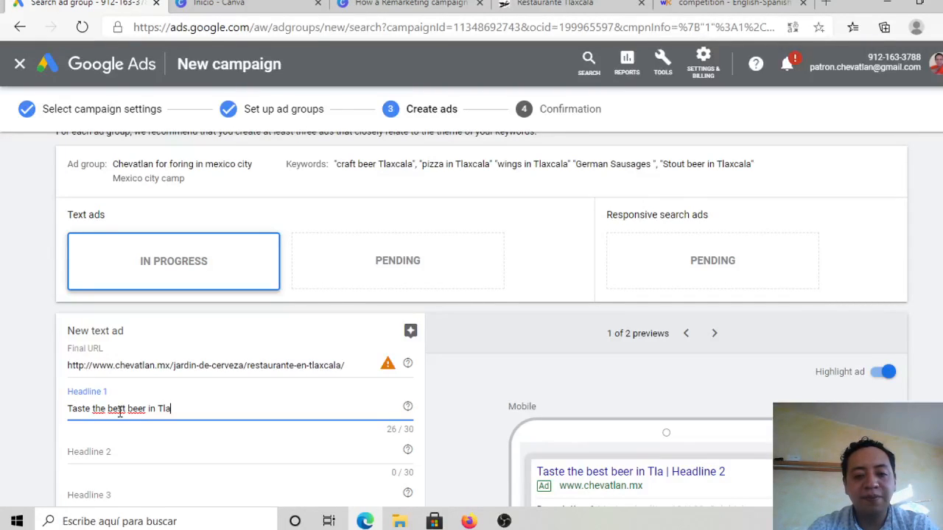
type("xcala")
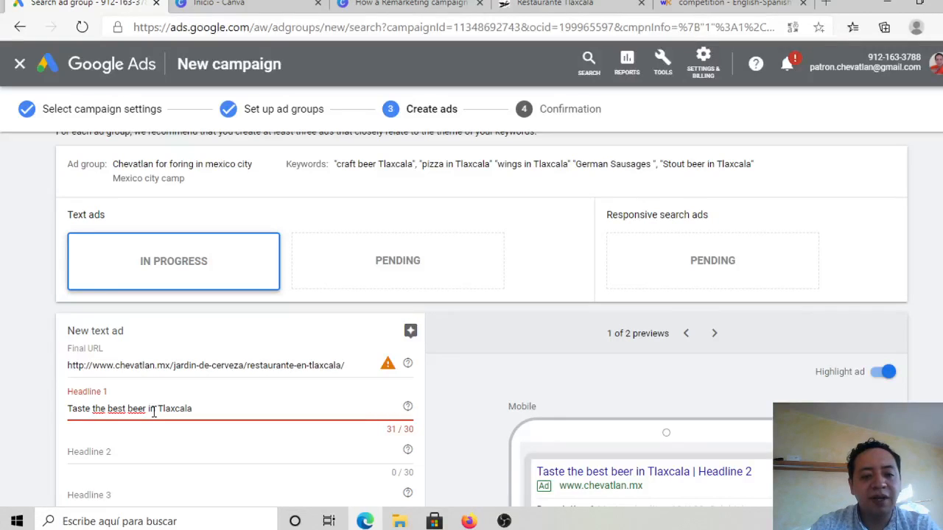
left_click(153, 410)
key("BackSpace")
key("BackSpace")
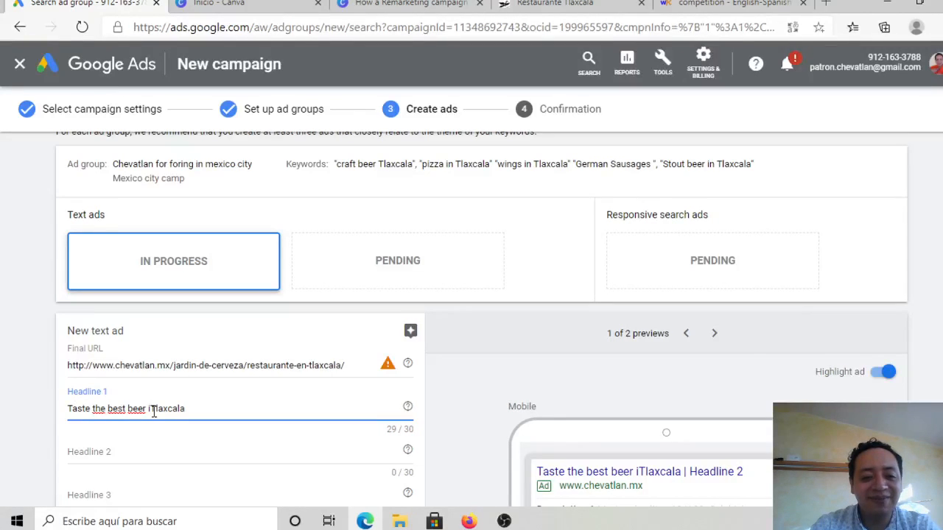
key("BackSpace")
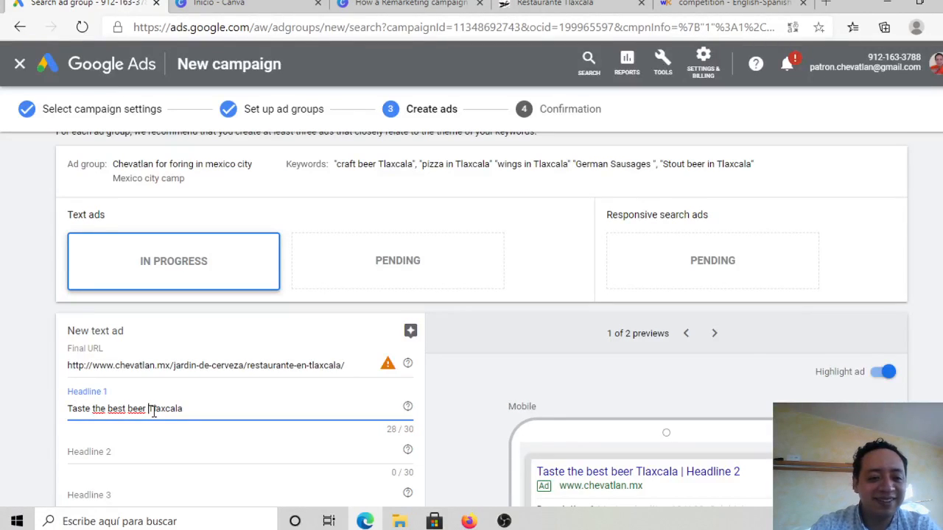
Step: Enter "Best Pizzas in Tlaxcala" as Headline 2 of the text ad
left_click(148, 461)
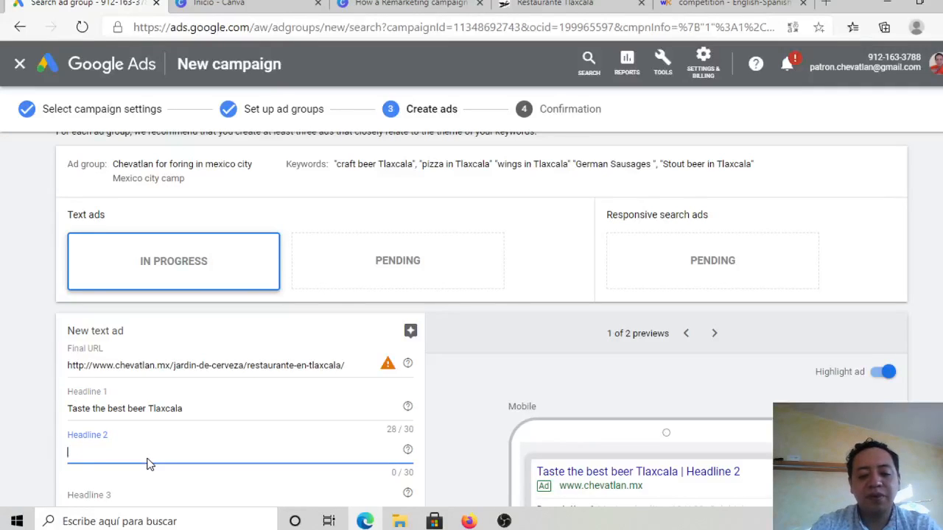
type("Be")
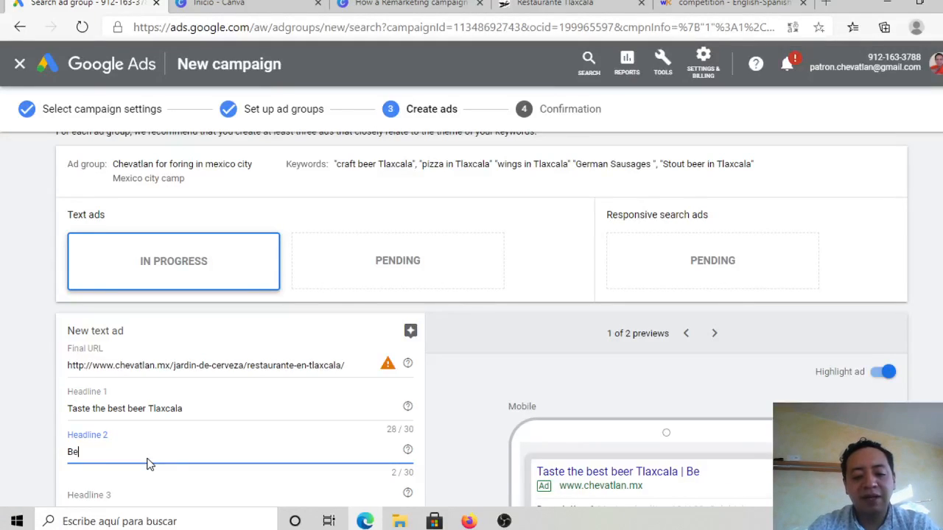
type("st ")
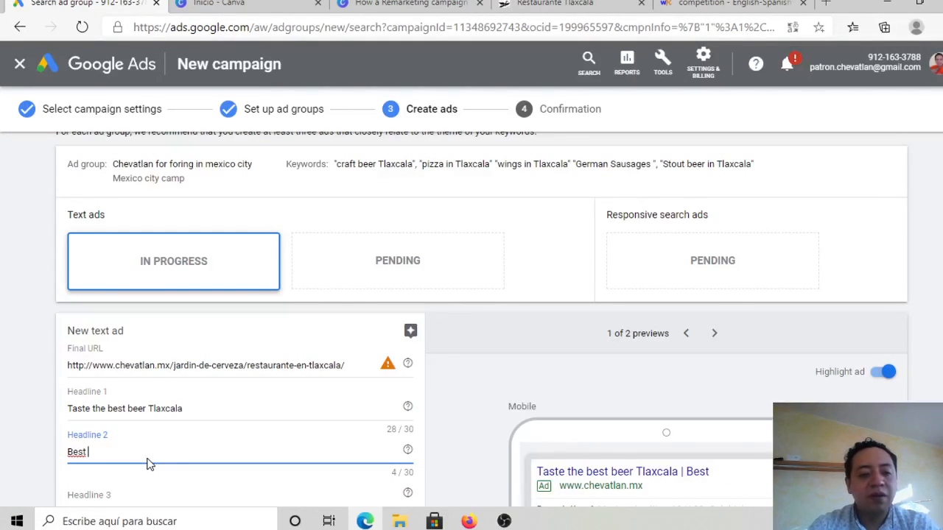
type("O")
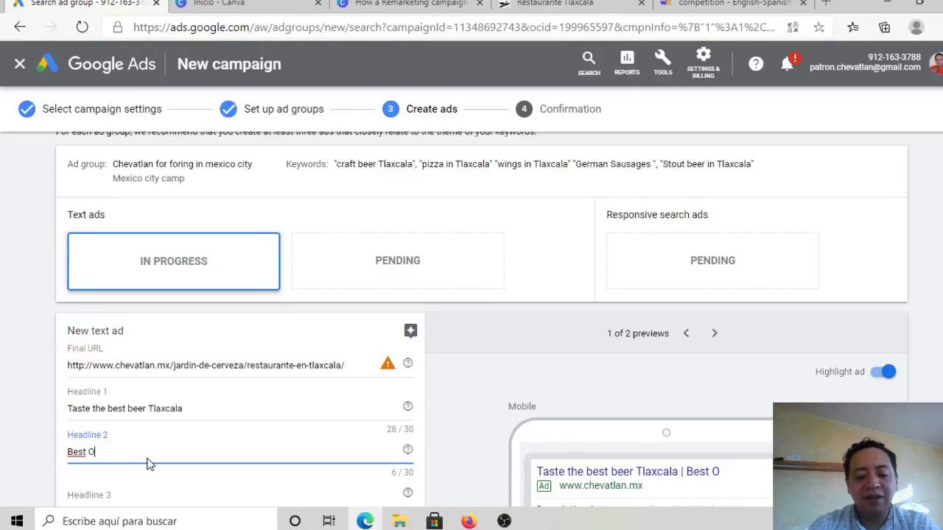
key("BackSpace")
type("Pizzass")
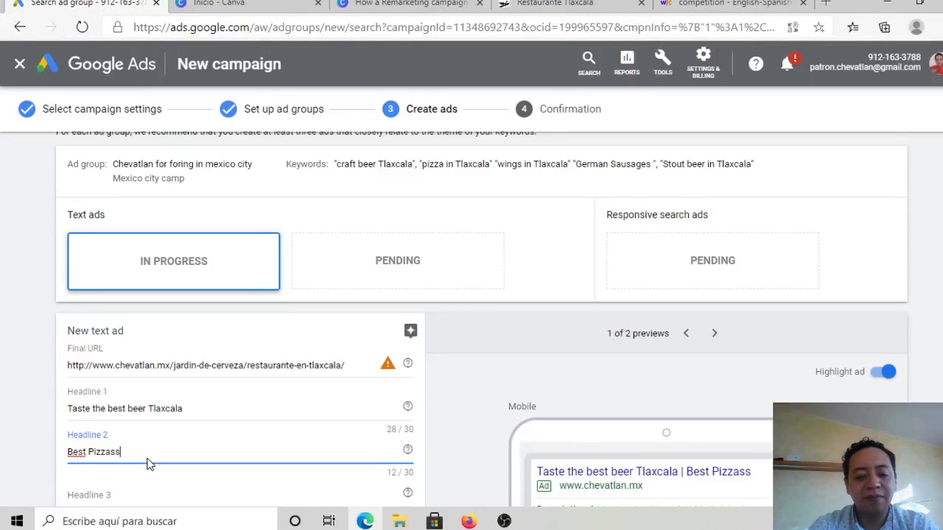
key("BackSpace")
type("in Tlaxcal")
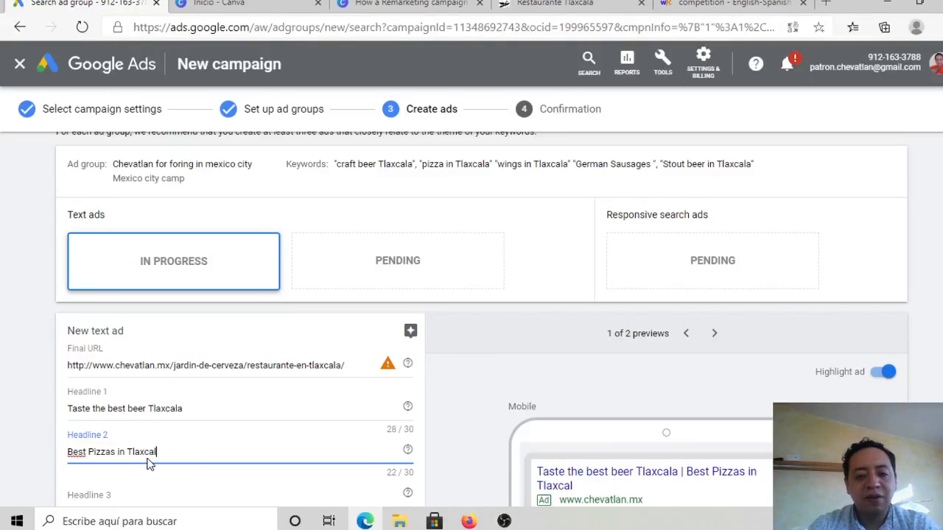
type("a")
Step: Enter "Delicious cusine in Tlaxcala" as Headline 3 of the text ad
left_click(142, 493)
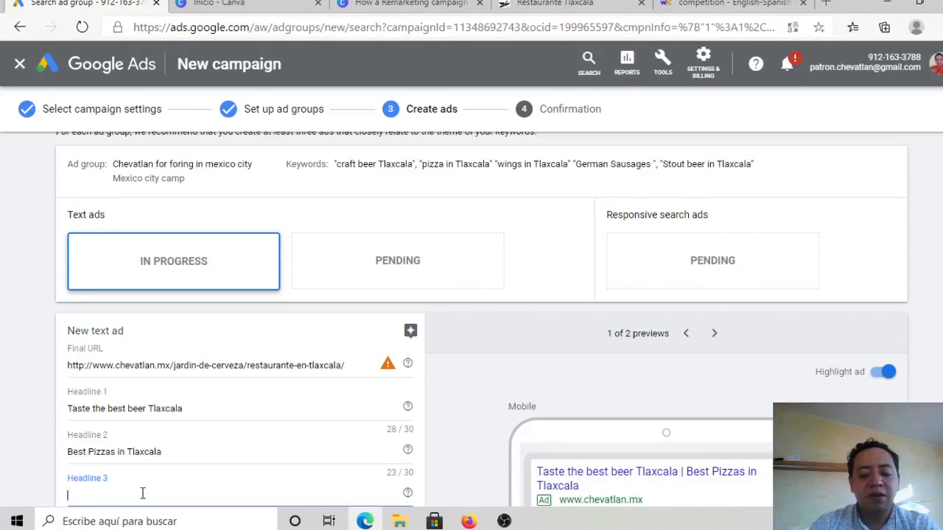
type("DI")
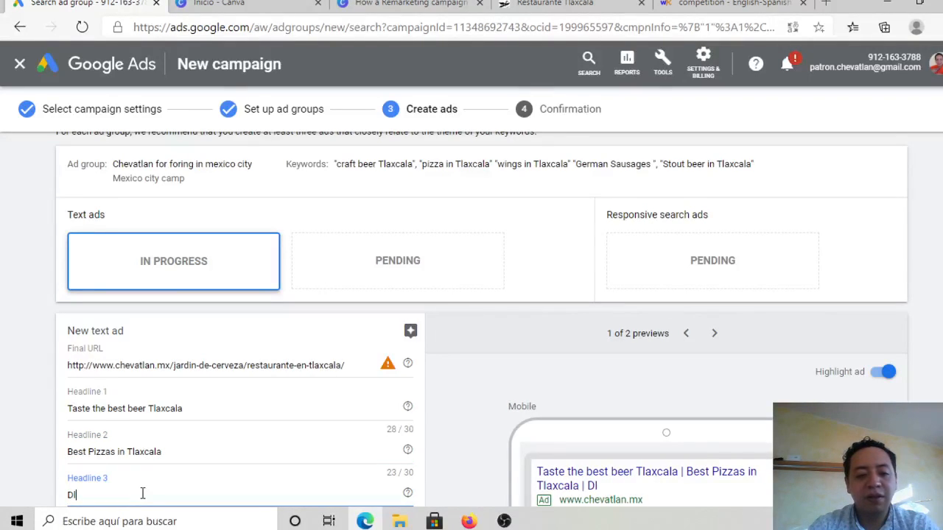
key("BackSpace")
type("eli")
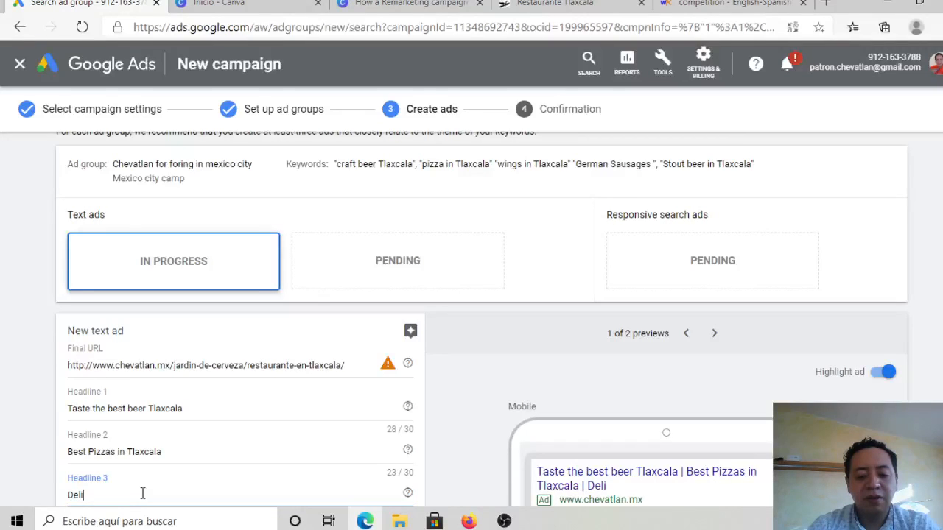
type("cious c")
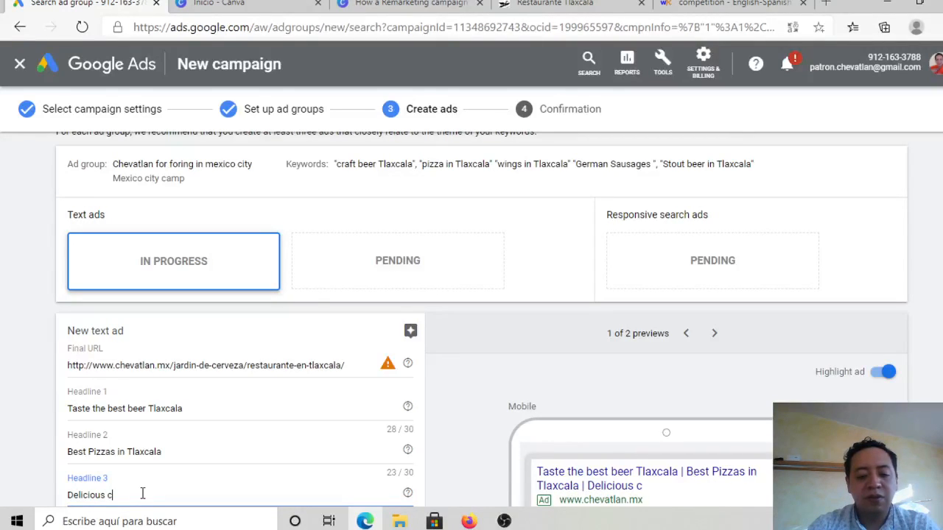
type("usine in")
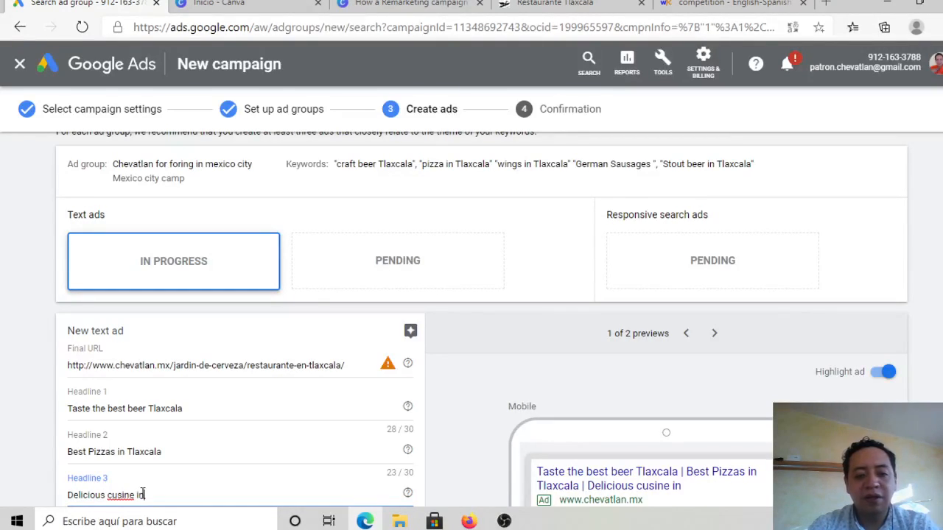
type(" Tlaxcala")
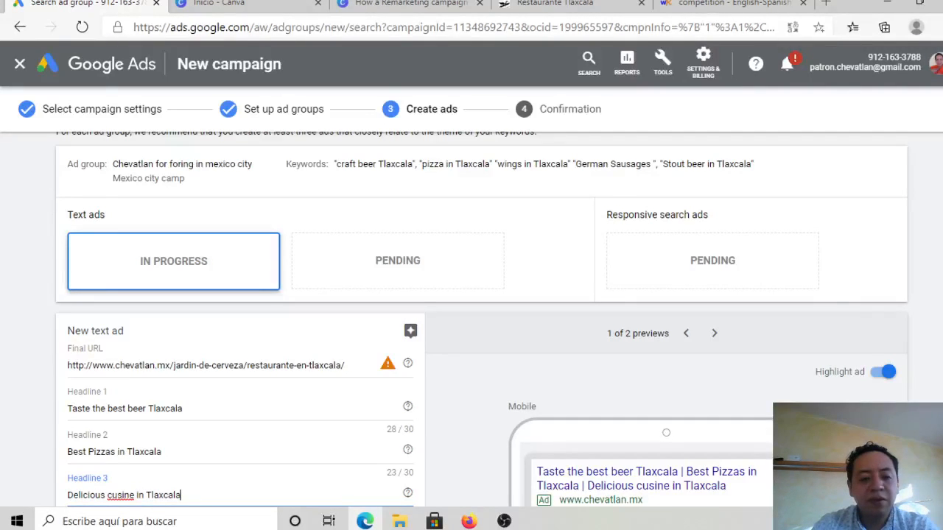
Step: Set the first display path of the text ad's URL to "Reserve"
scroll(482, 318, "down", 1)
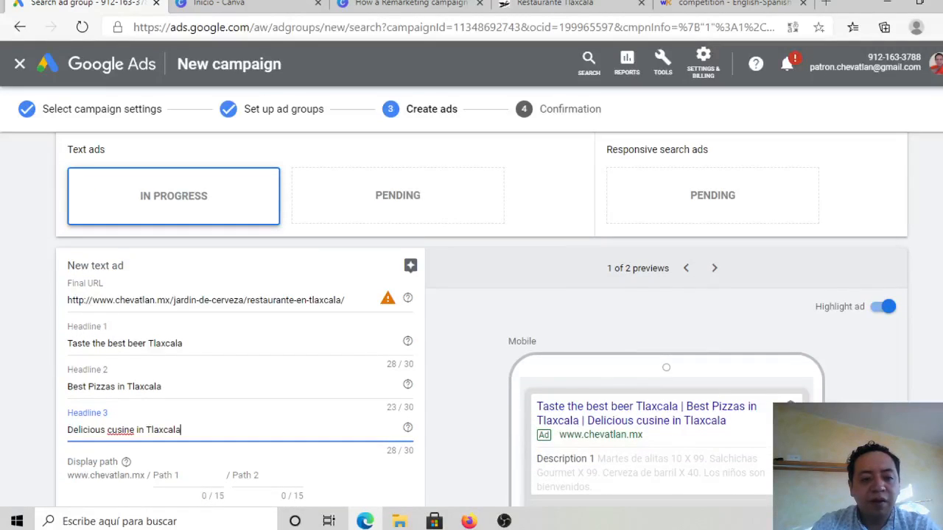
scroll(482, 319, "down", 1)
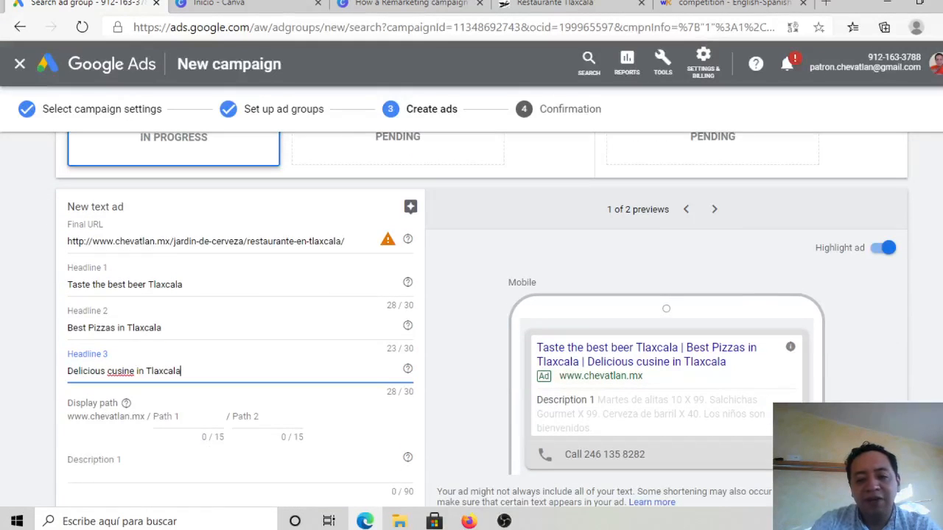
scroll(482, 320, "down", 1)
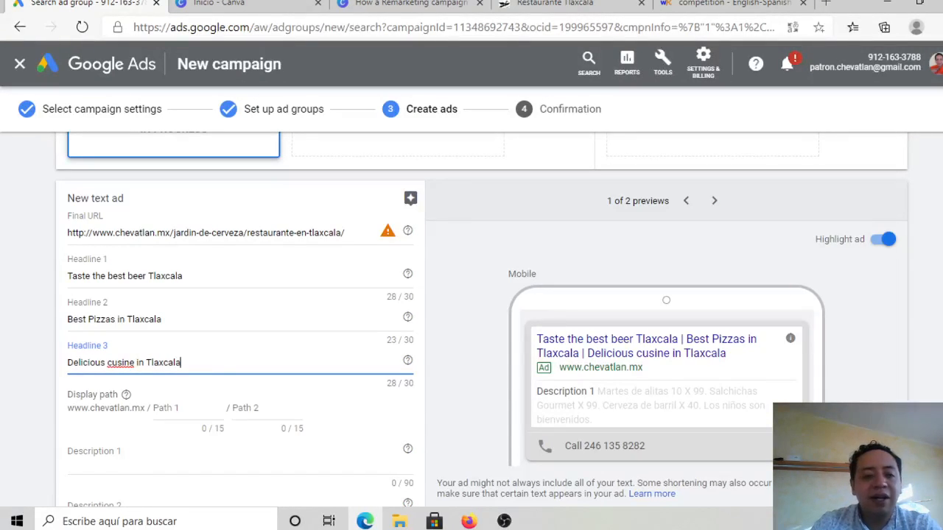
scroll(511, 294, "down", 1)
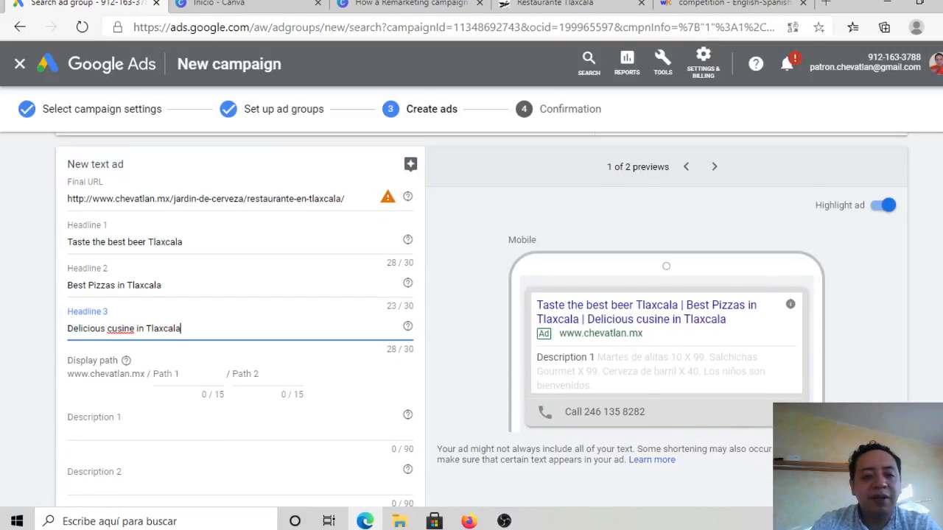
left_click(183, 372)
type("Reserve")
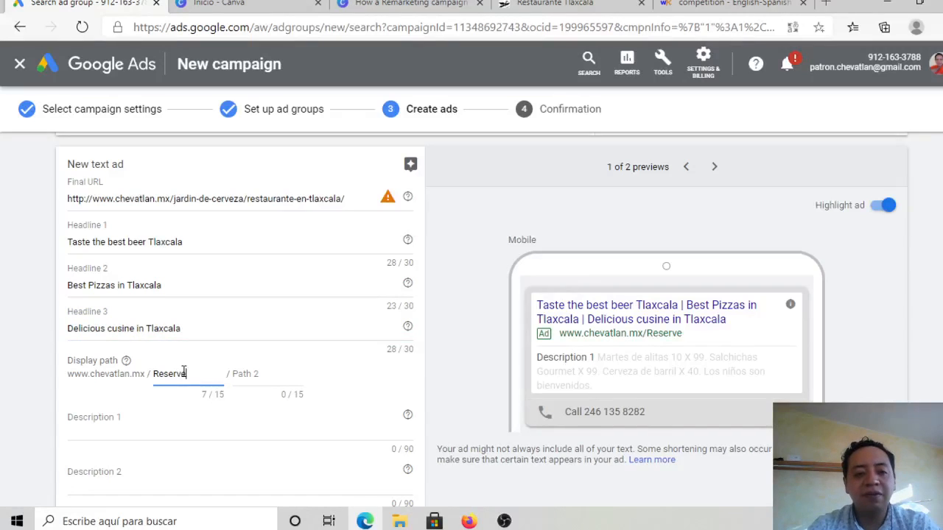
Step: Set the second display path of the text ad's URL to "Now"
key("Tab")
type("No")
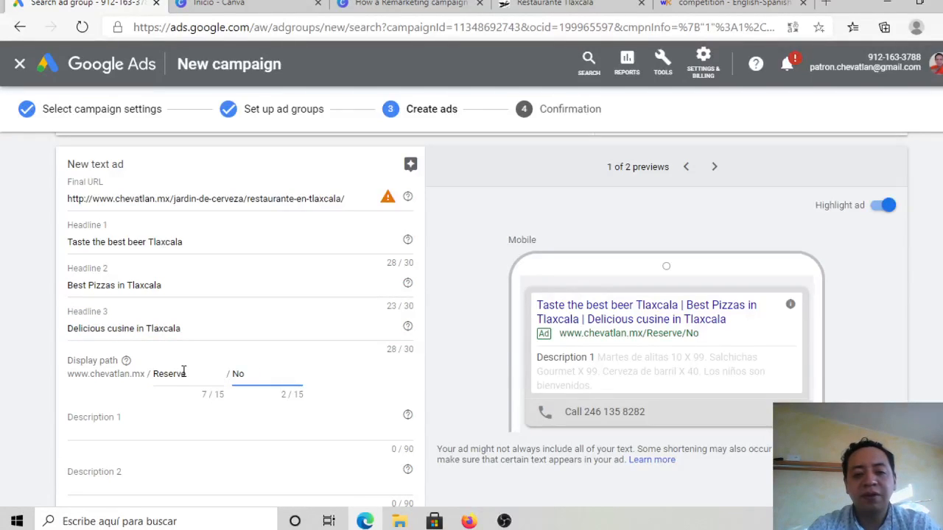
type("w")
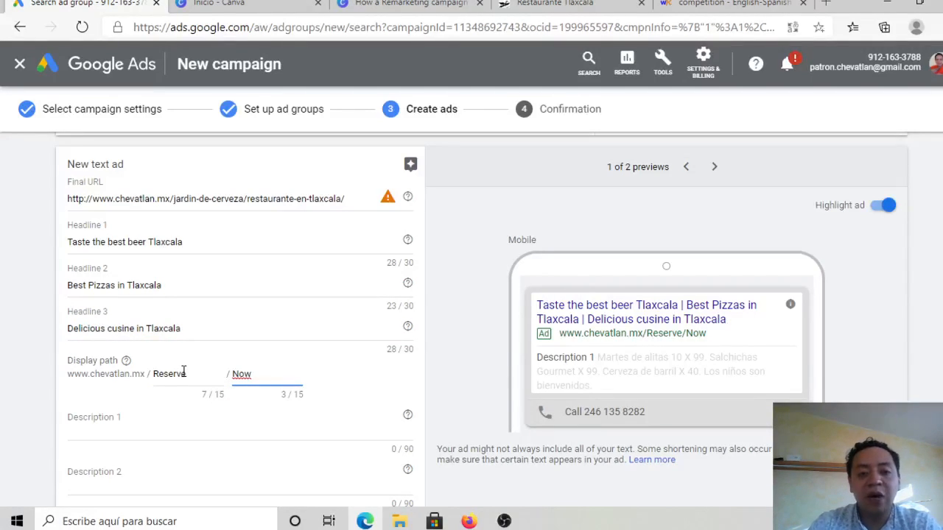
Step: Enter "Are Craft beer lover, come to cChevatlan and try our different styles" as Description 1 of the text ad
left_click(222, 433)
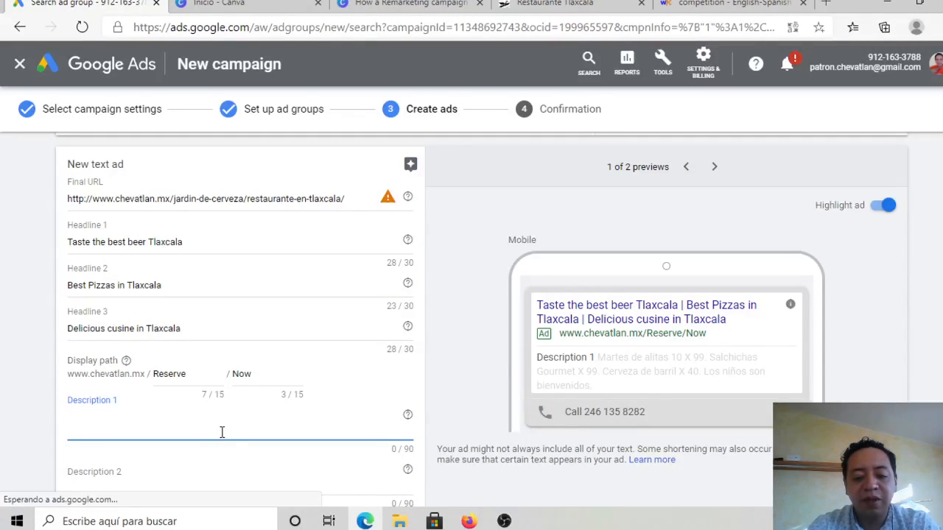
type("Do lo")
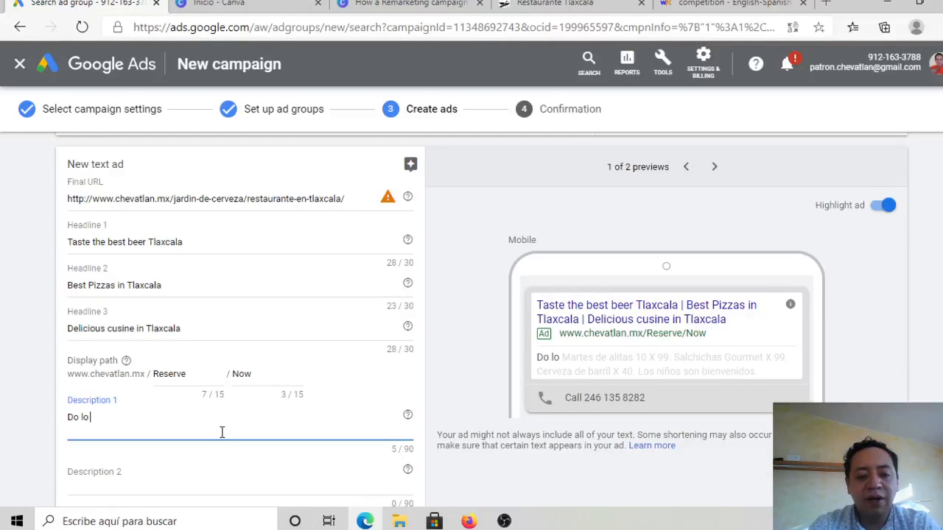
key("BackSpace")
key("BackSpace")
key("BackSpace")
key("BackSpace")
key("BackSpace")
type("Are")
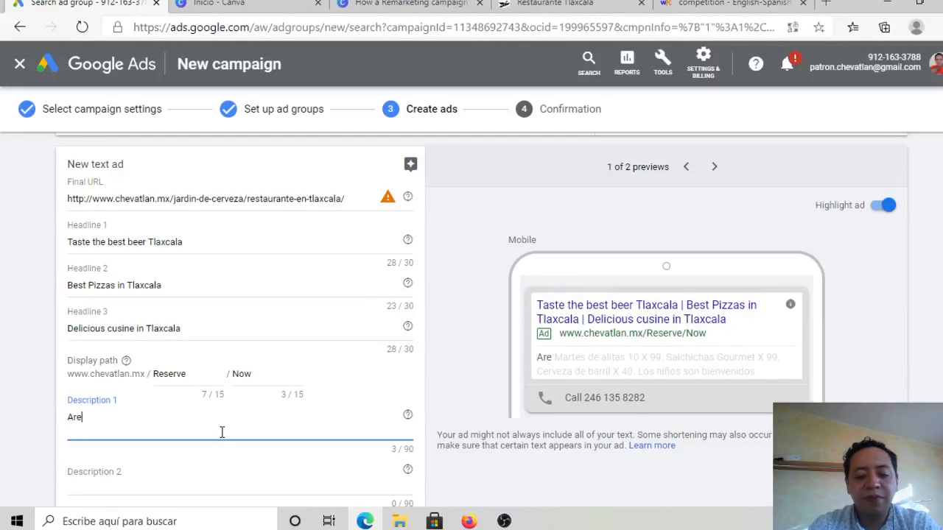
type(" Craft")
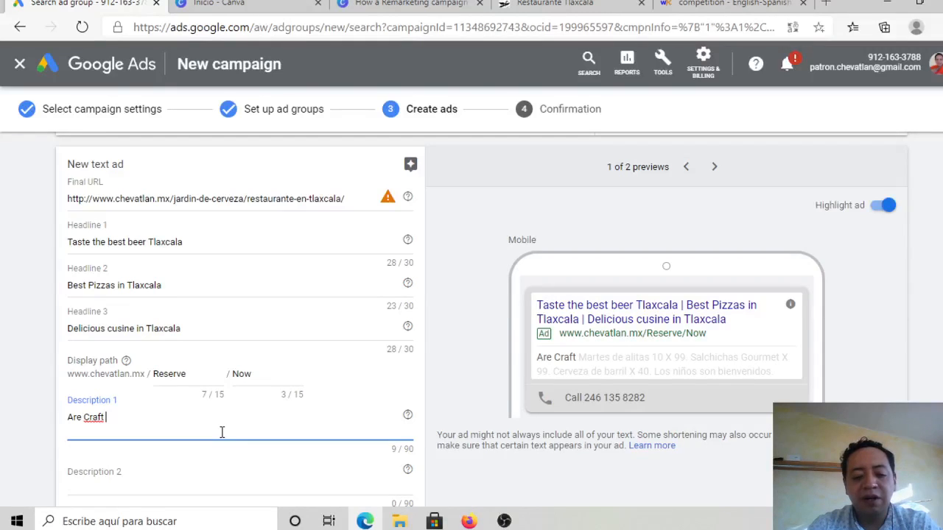
type(" beer lover")
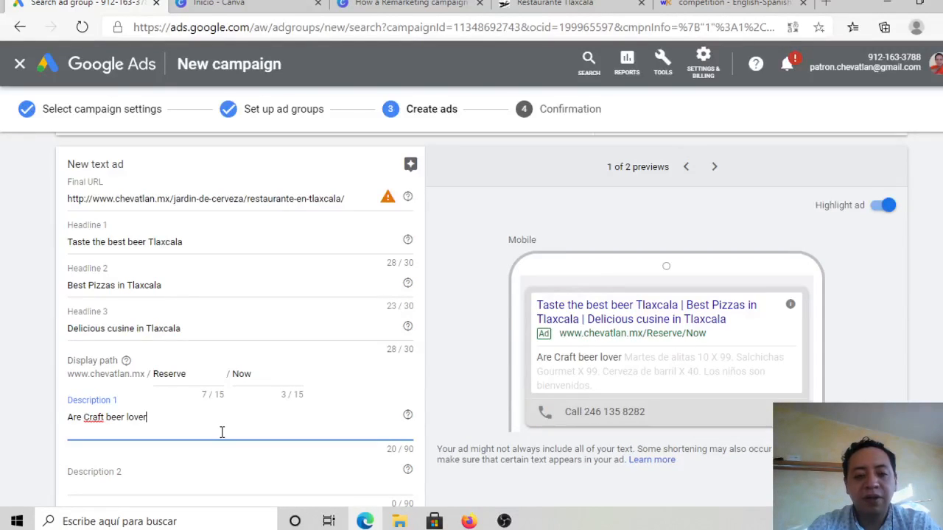
type(", come ")
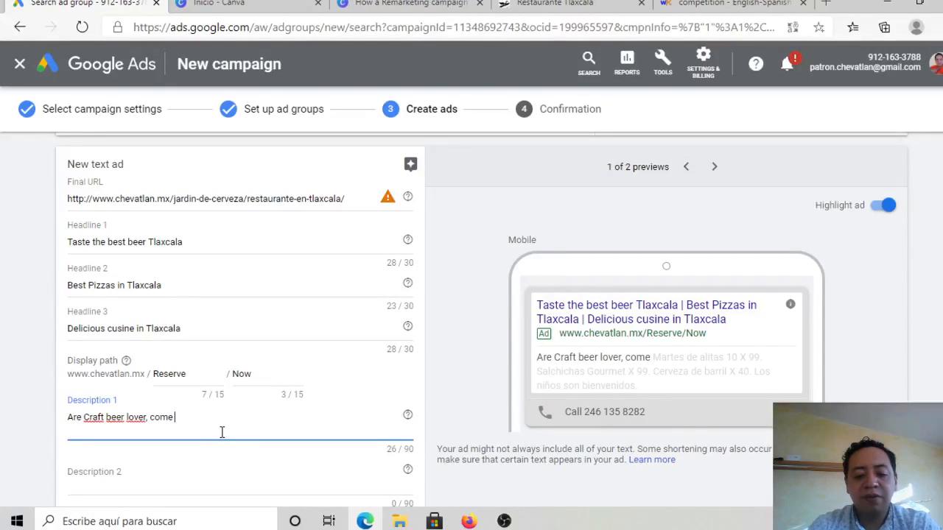
type("to cChev")
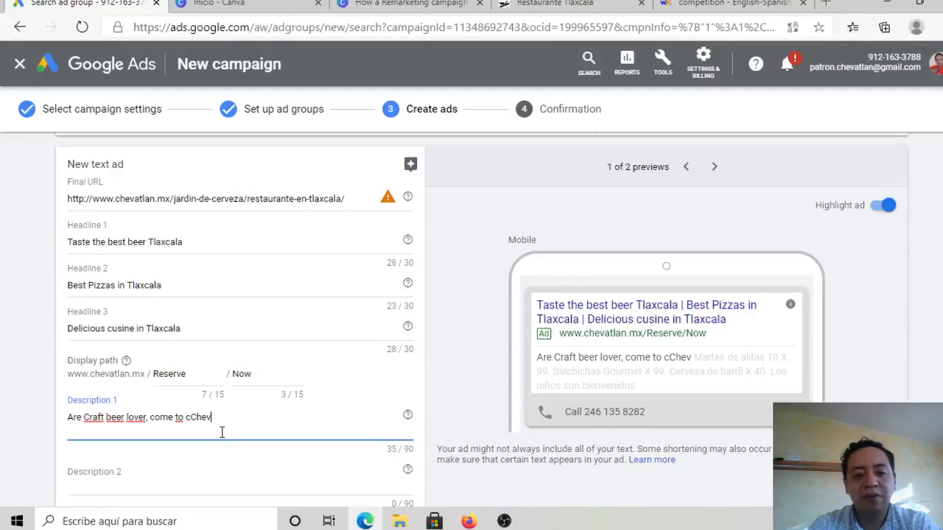
type("atlan an")
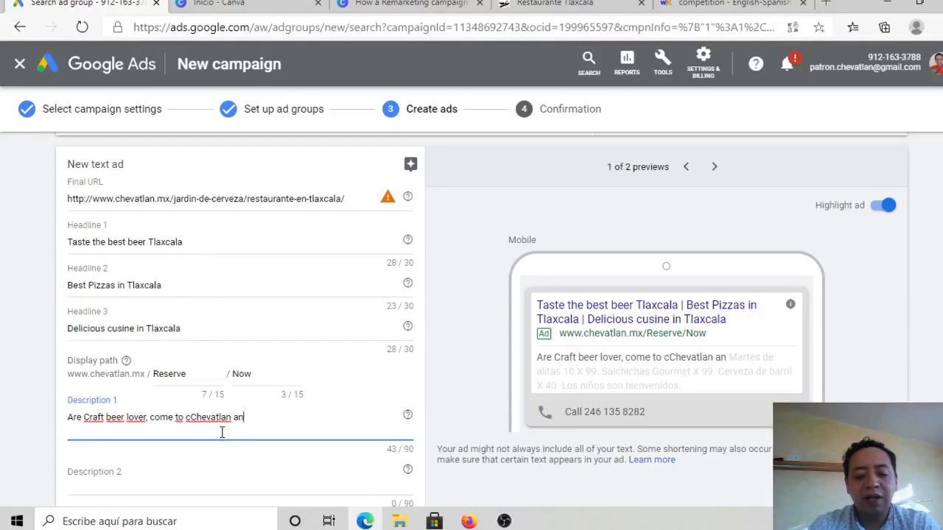
type("d ")
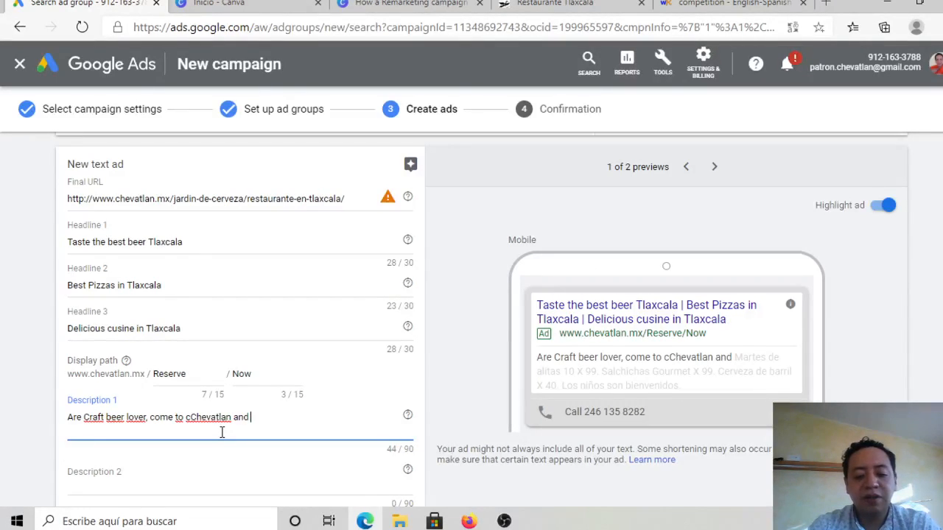
type("try n")
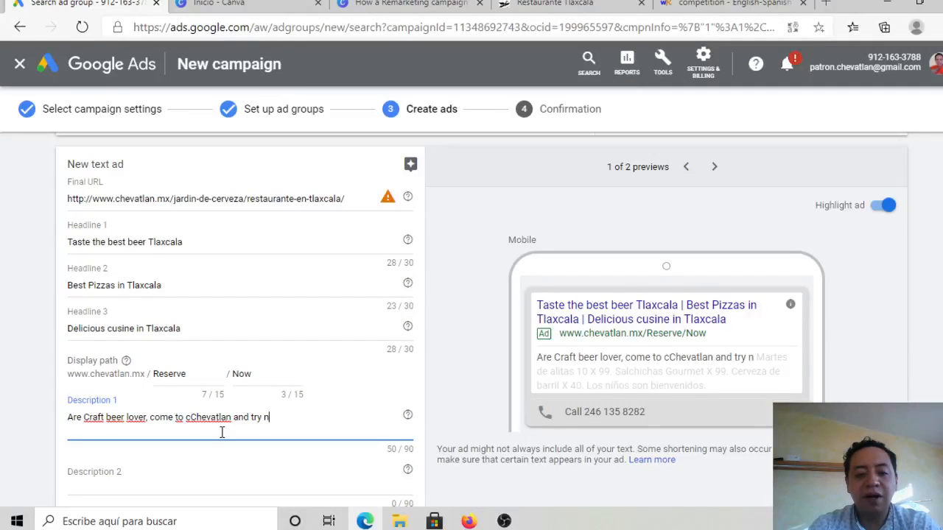
key("BackSpace")
type("our")
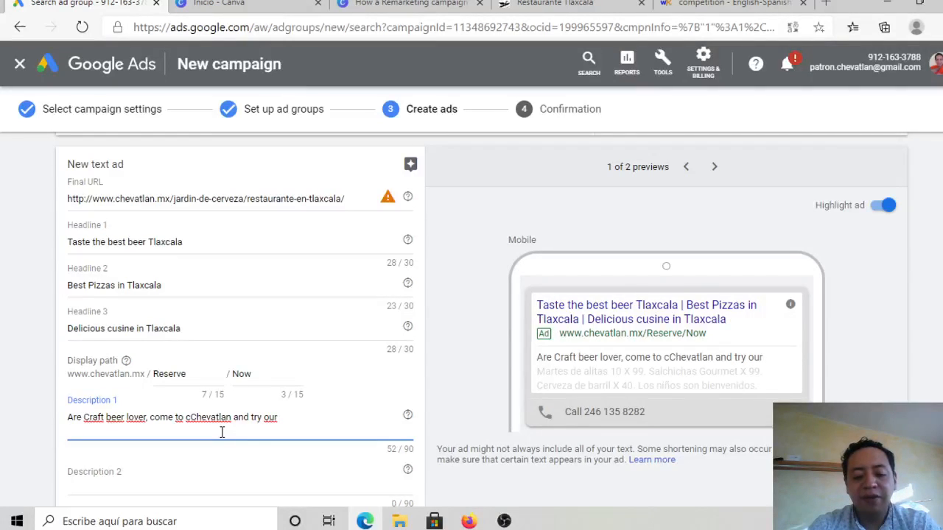
type(" different")
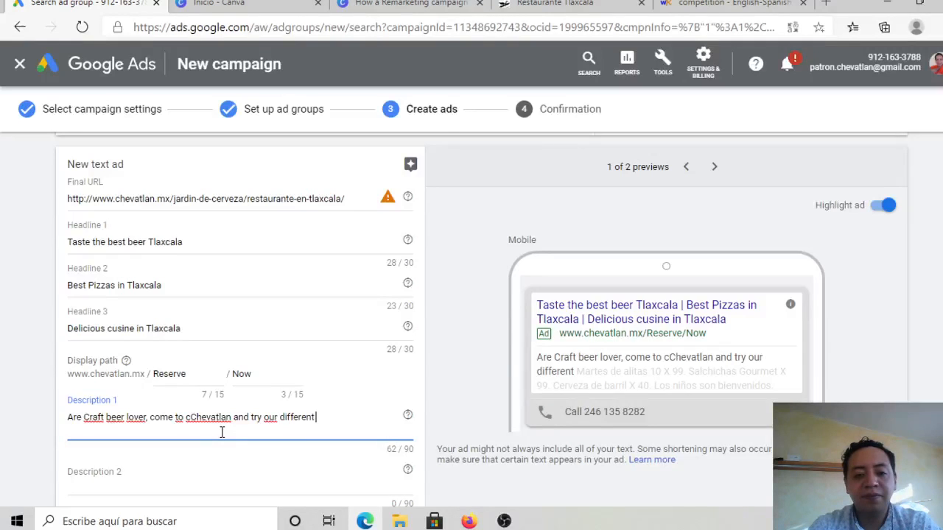
type(" styles")
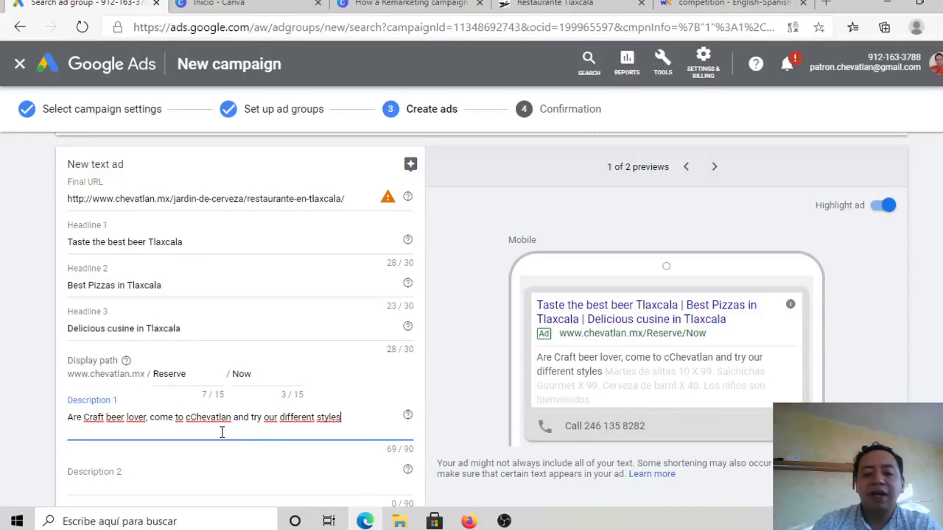
Step: Insert the missing word "you" after "Are" in Description 1 of the text ad
left_click(168, 481)
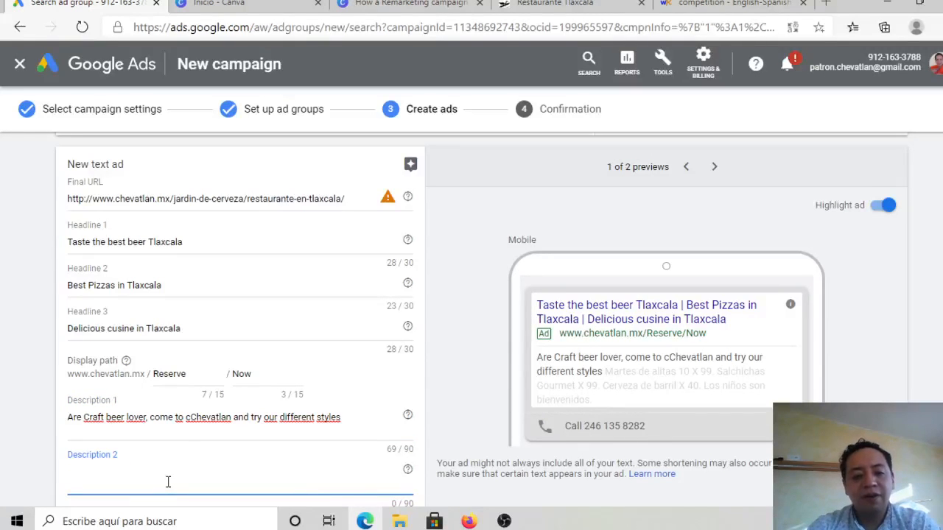
left_click(83, 420)
type("y our")
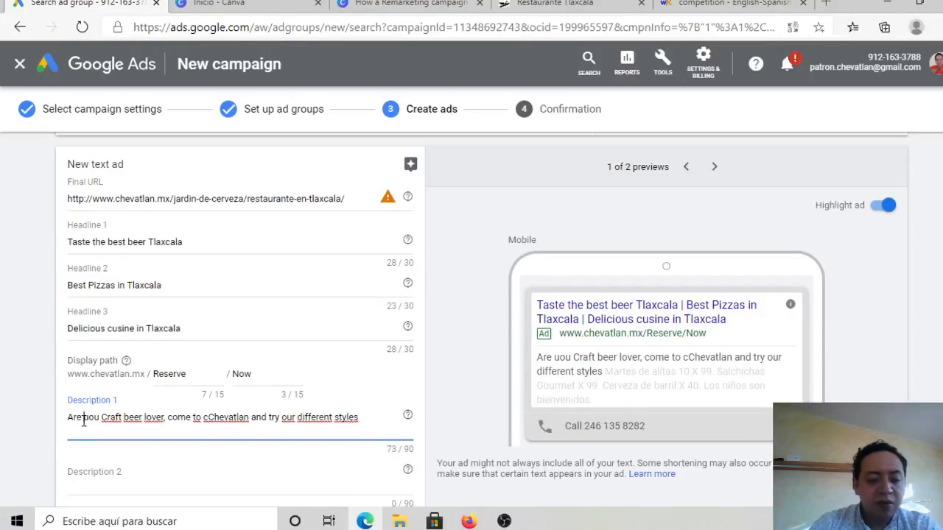
key("Delete")
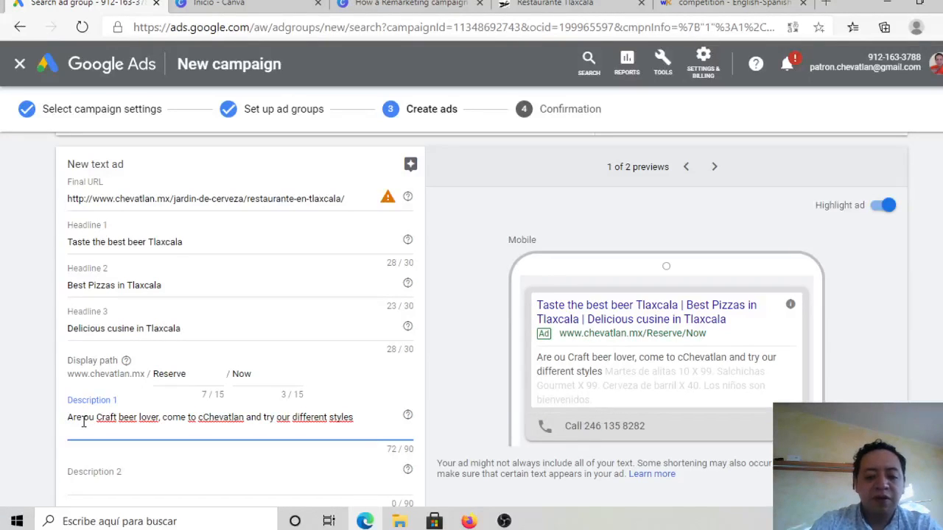
type("uy")
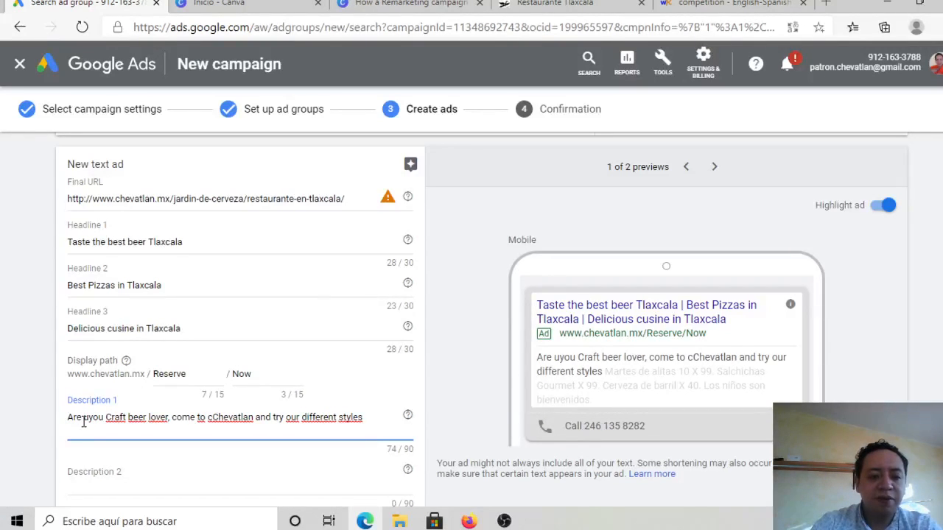
key("BackSpace")
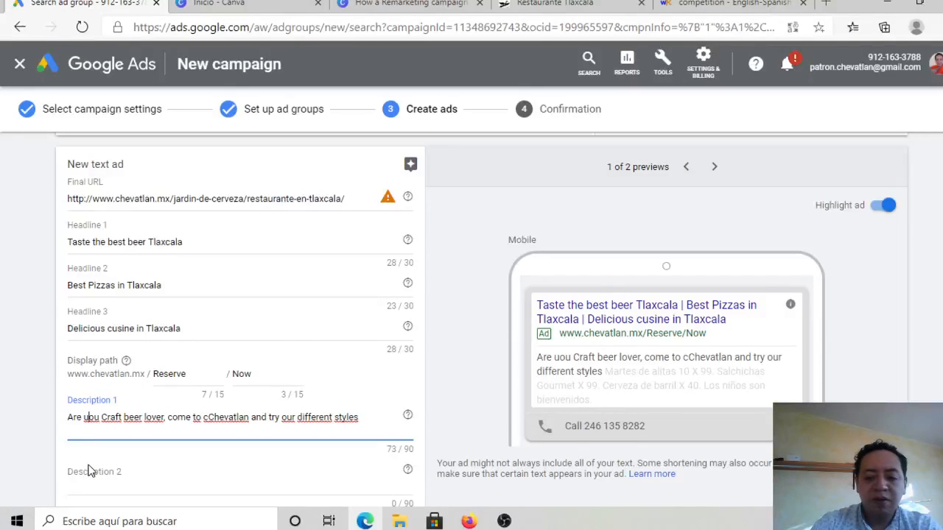
key("BackSpace")
type("y")
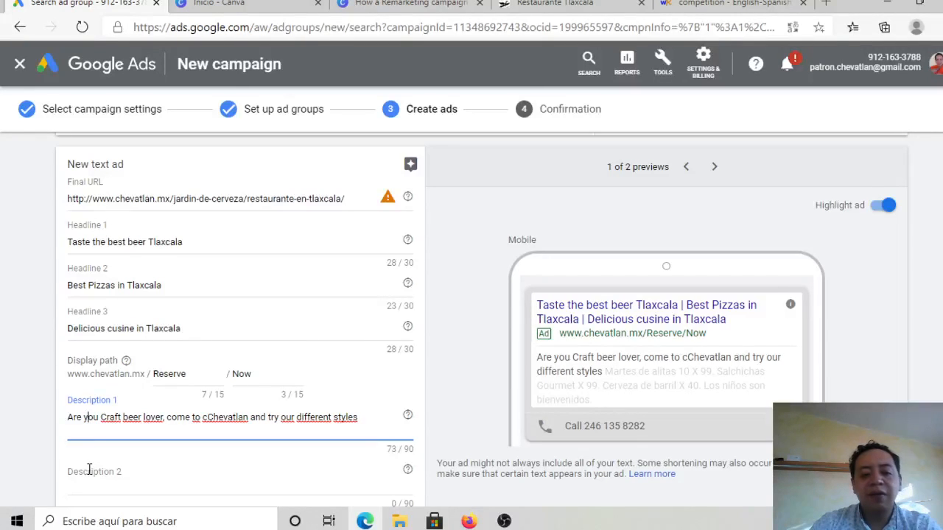
Step: Enter "COme to Chwvatlan and tate our craft beer and the cusine that we offer" as Description 2 of the text ad
left_click(89, 471)
type("DO you")
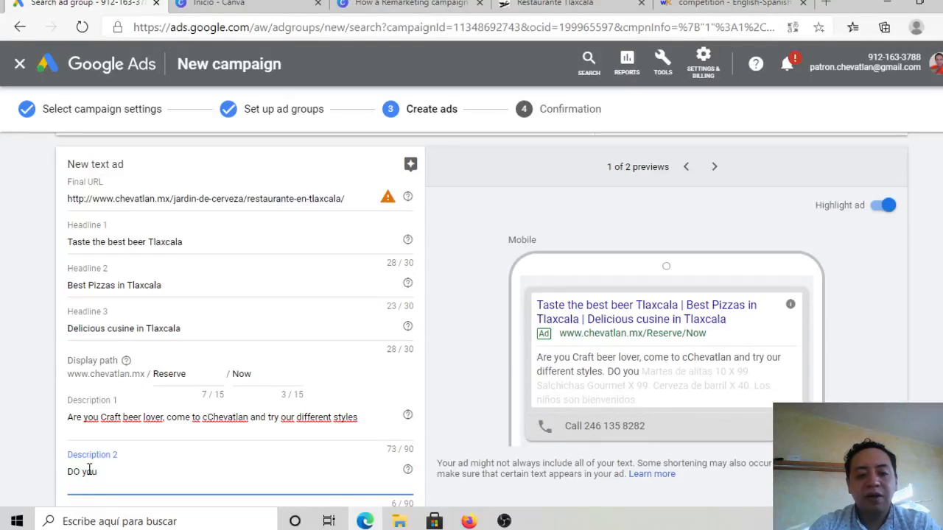
key("BackSpace")
key("BackSpace")
key("BackSpace")
key("BackSpace")
key("BackSpace")
key("BackSpace")
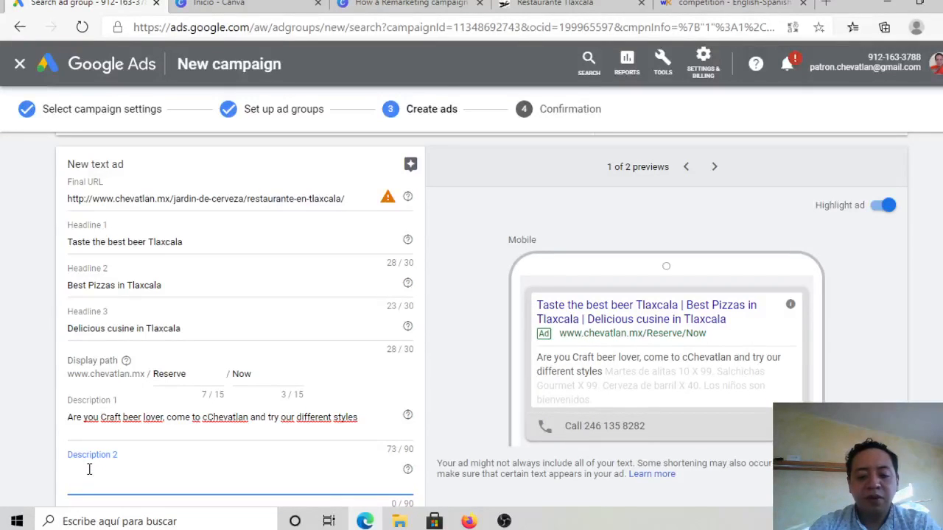
type("COme to Chw")
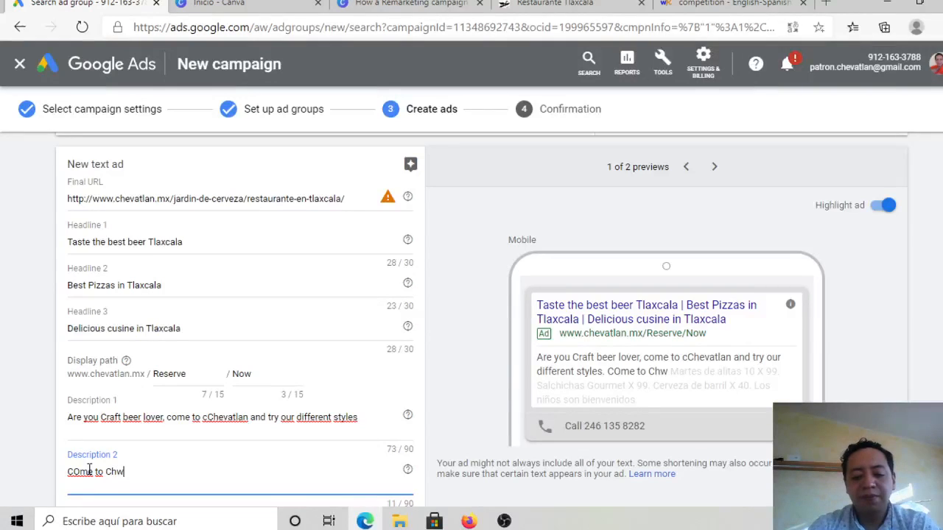
type("vatlan and tat")
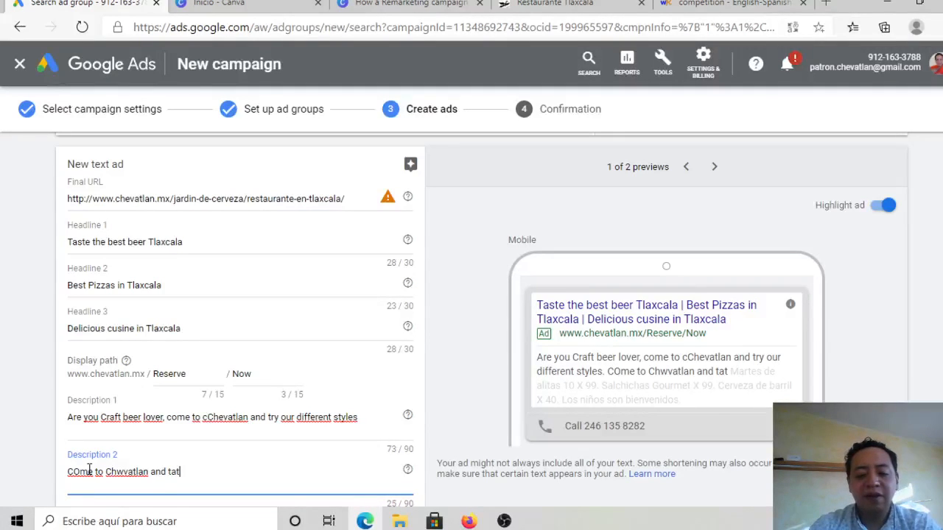
type("e our")
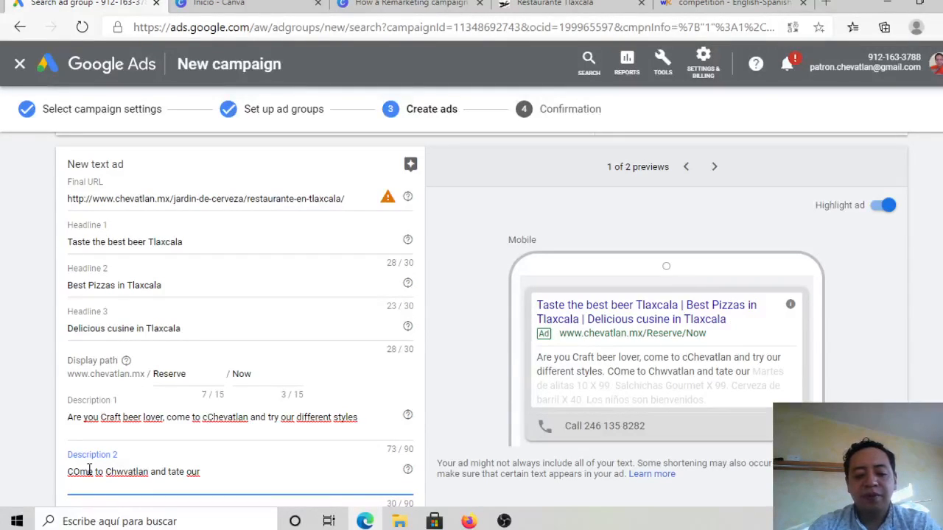
type(" craft")
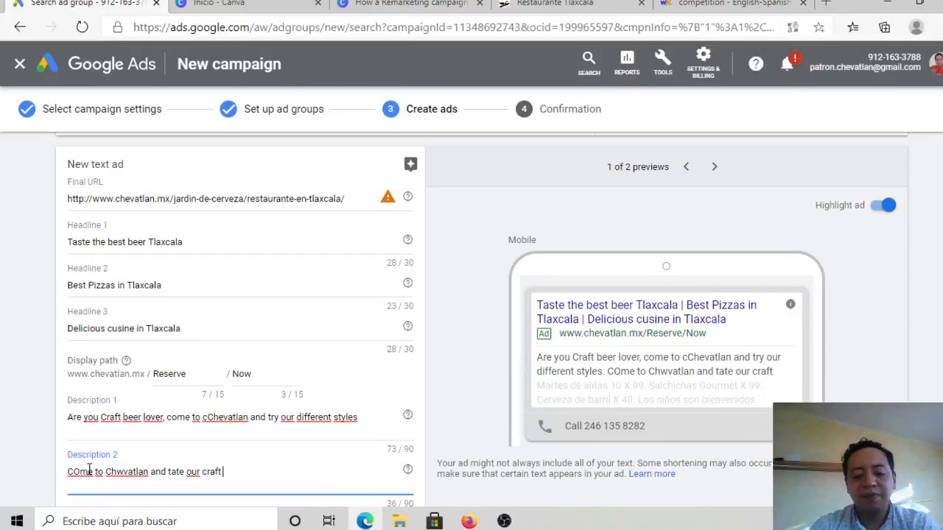
type(" beer and th")
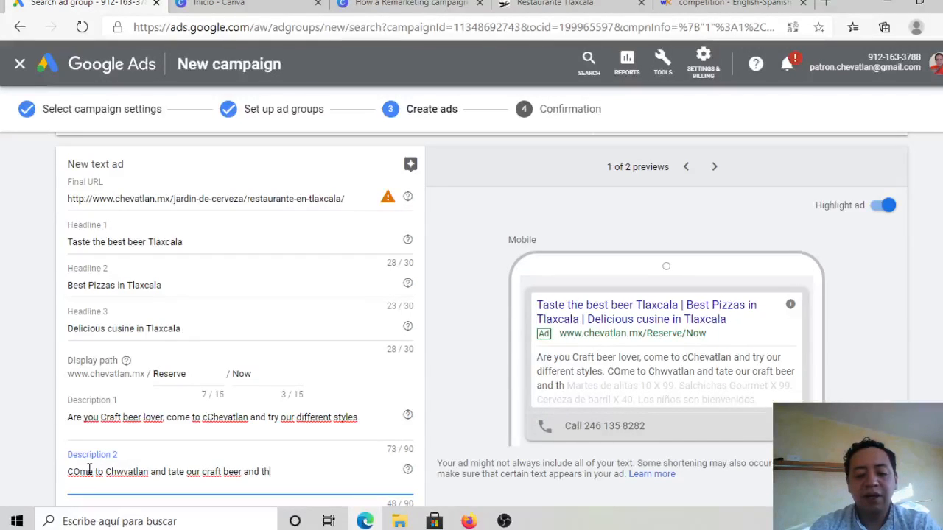
type("e cusine t")
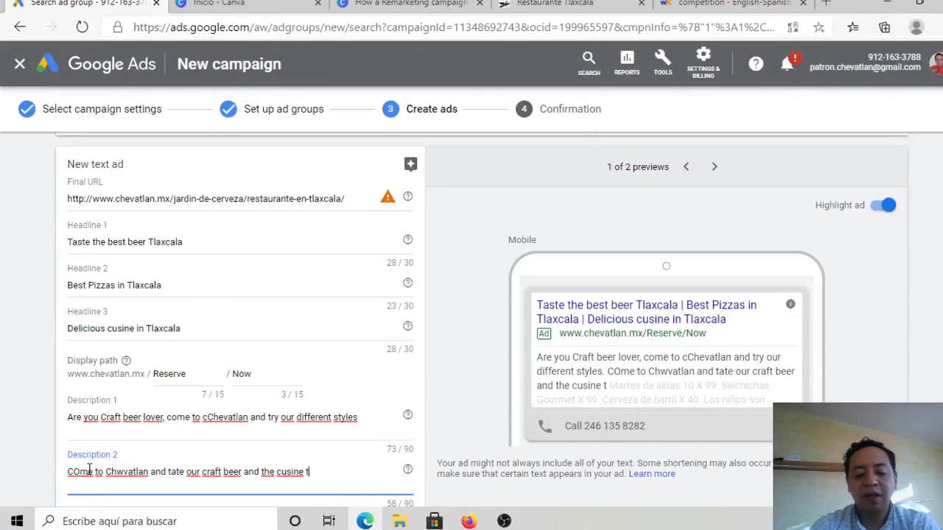
type("hat we offer")
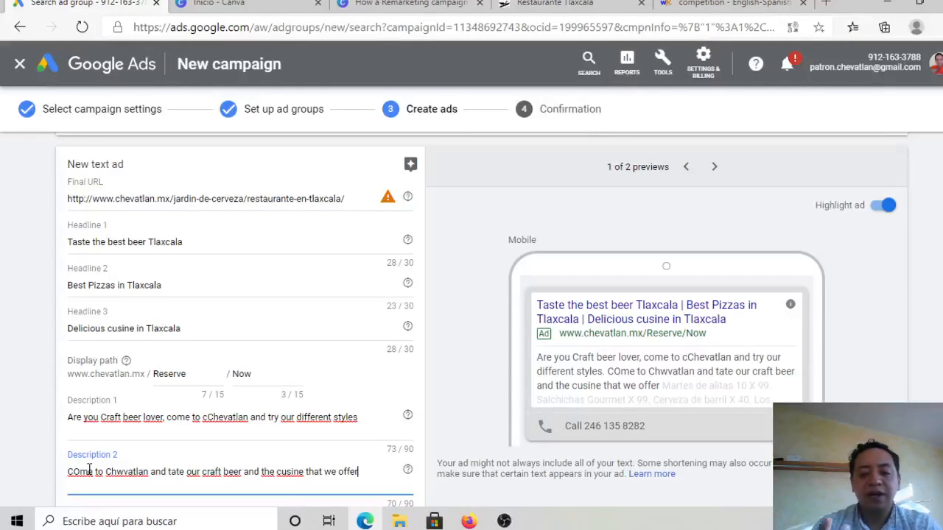
key("Tab")
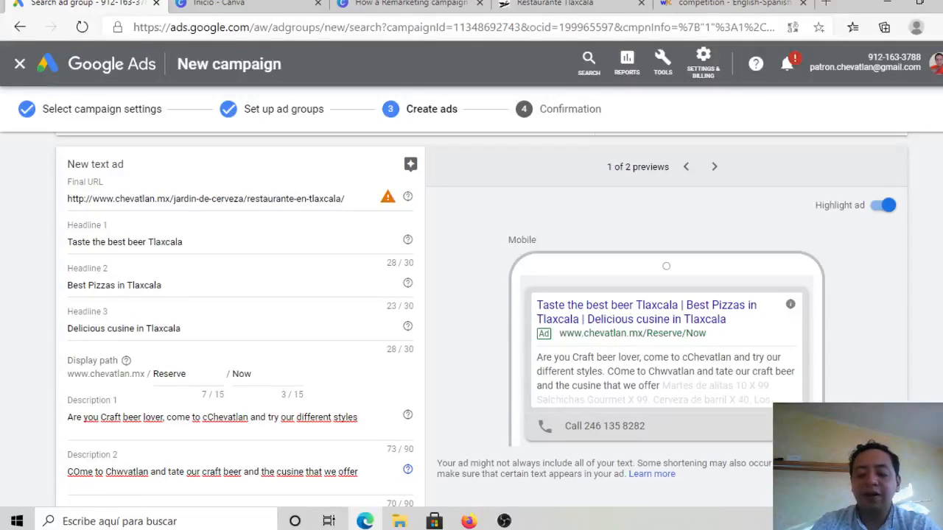
Step: Save the finished text ad and continue to the campaign confirmation
scroll(595, 345, "down", 2)
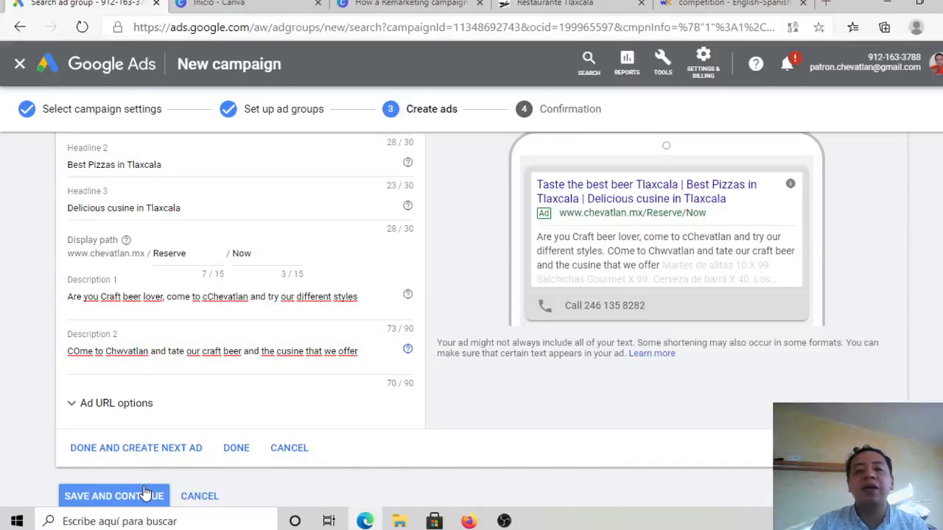
left_click(145, 492)
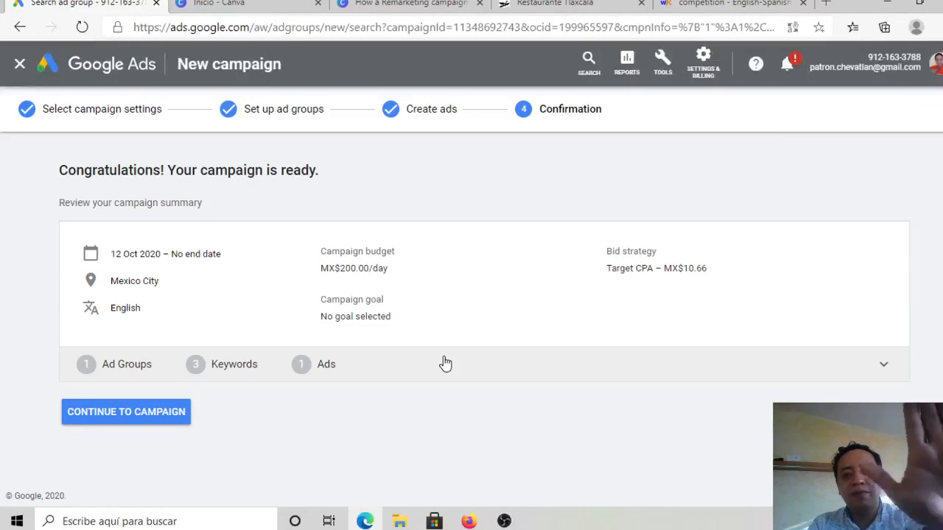
key("alt+Tab")
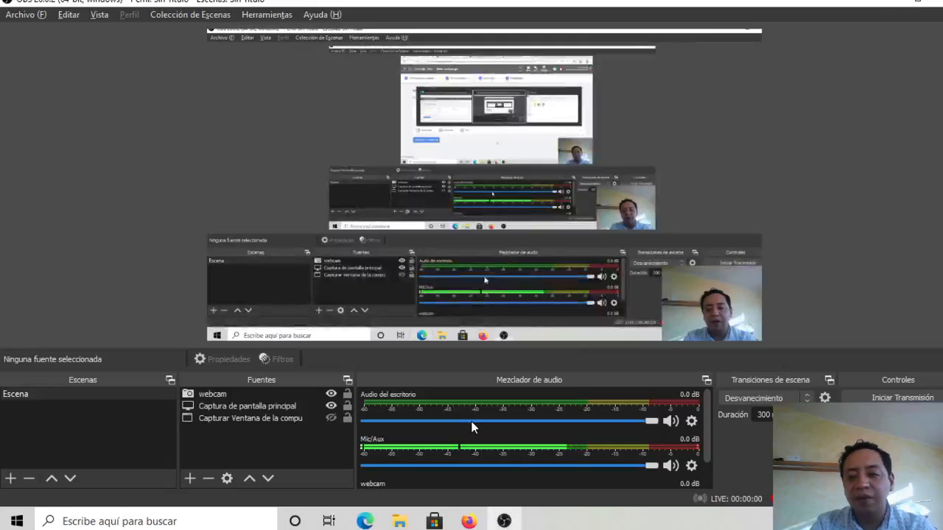